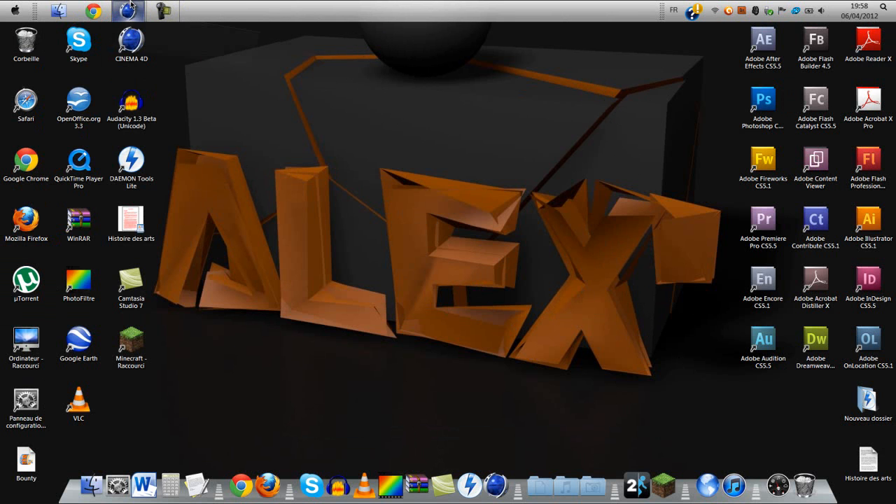
Step: Switch to CINEMA 4D, add a cube to the scene and place it on the ground with Drop To Floor
click(129, 9)
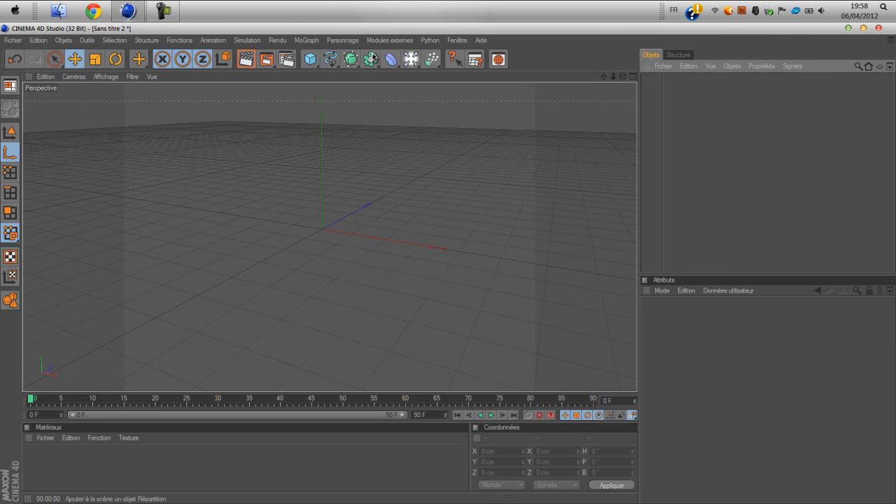
click(311, 61)
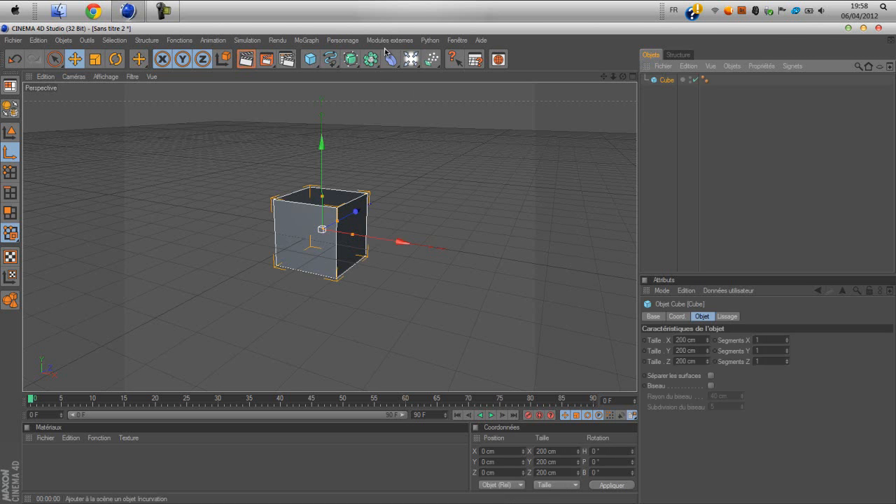
click(406, 40)
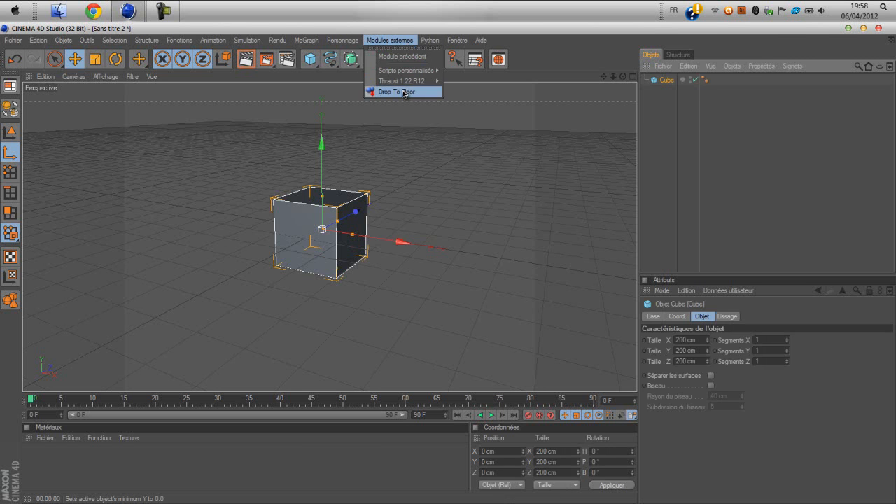
click(404, 93)
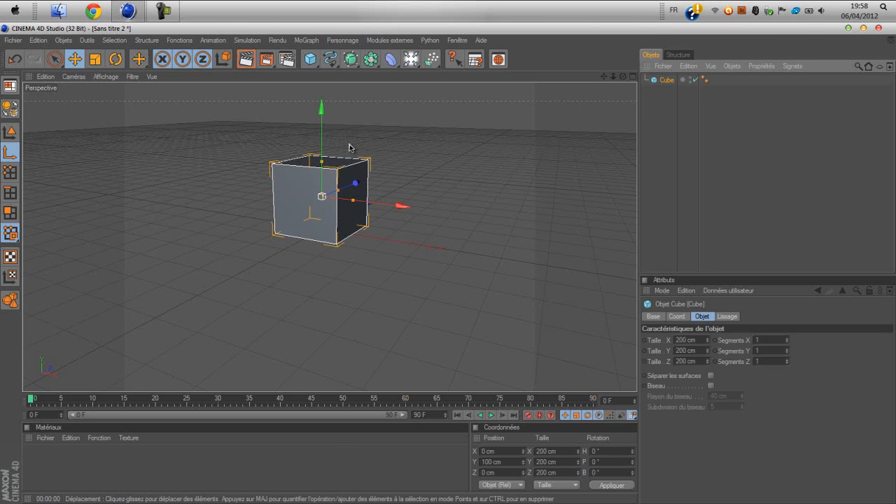
Step: Set the cube's X size to 400 cm
click(698, 340)
text(400)
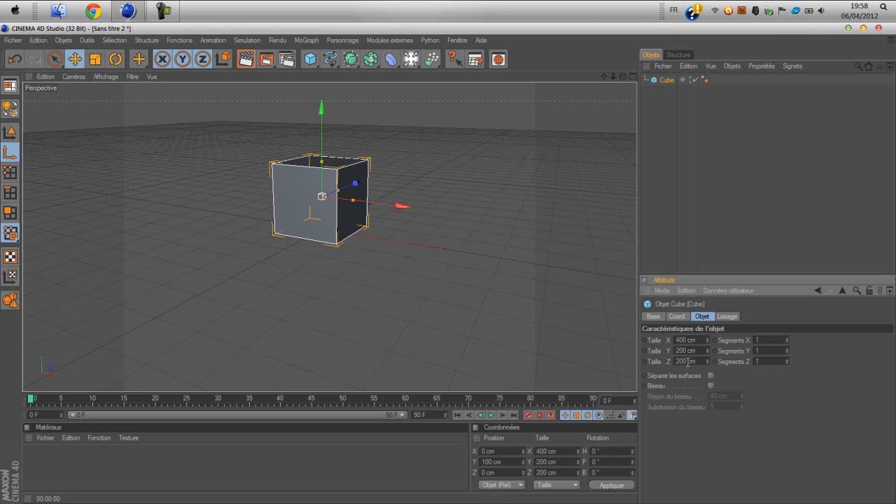
key(Return)
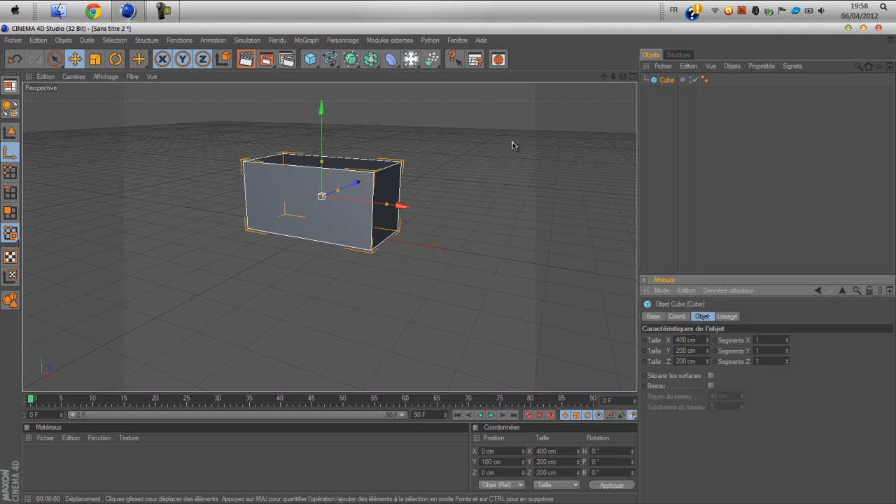
Step: Add a floor object (Sol) to the scene beneath the cube
drag(623, 77, 604, 78)
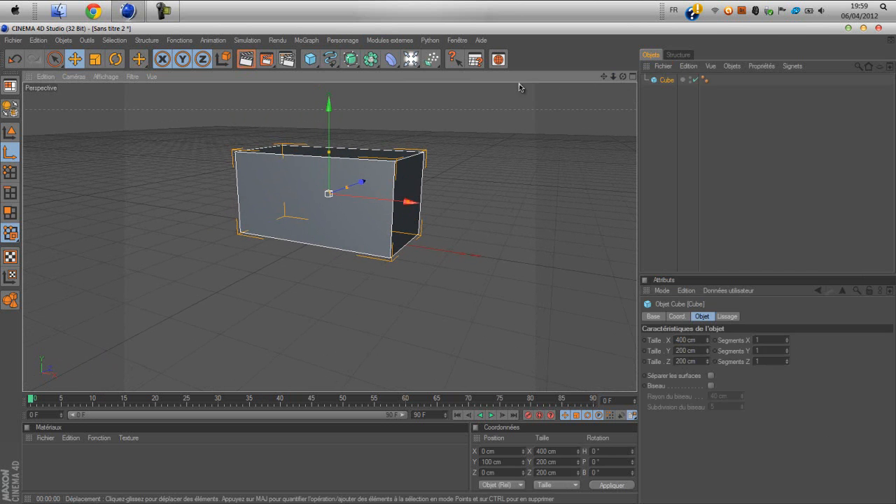
drag(411, 60, 533, 147)
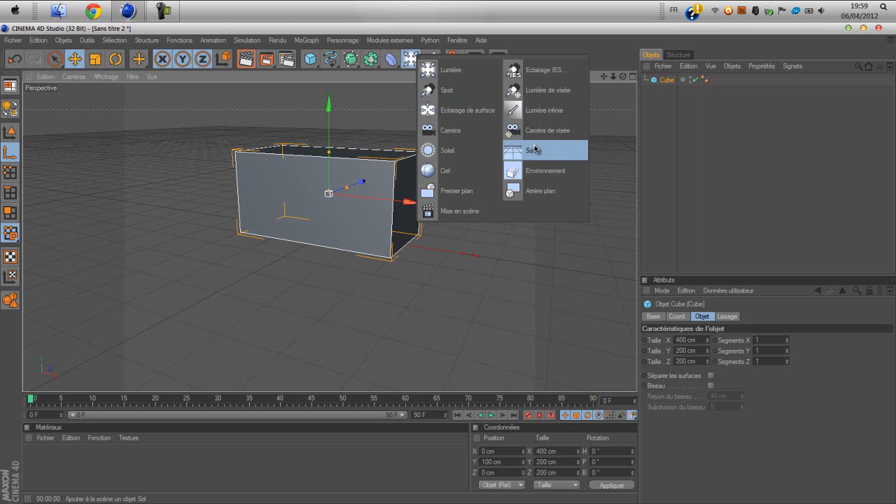
drag(534, 144, 535, 147)
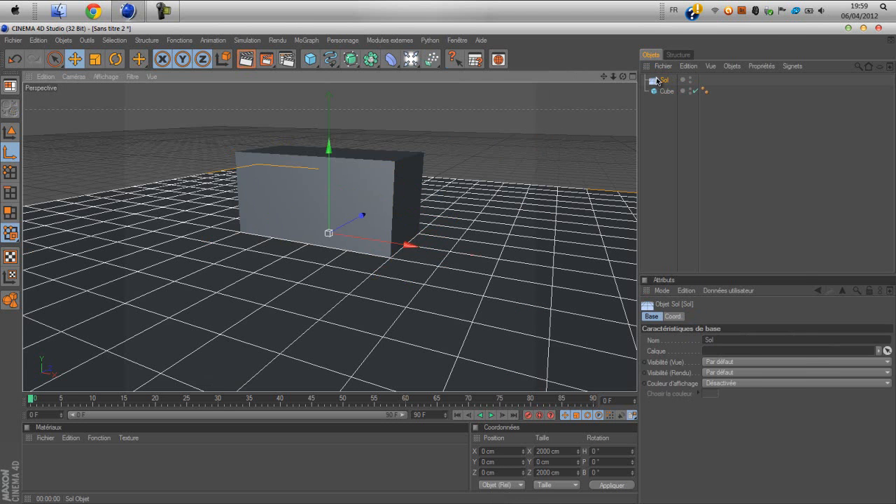
Step: Assign a body dynamics property (Dynamiques de corps) to the floor object and clear the selection
right_click(658, 81)
mouse_move(674, 90)
mouse_move(687, 106)
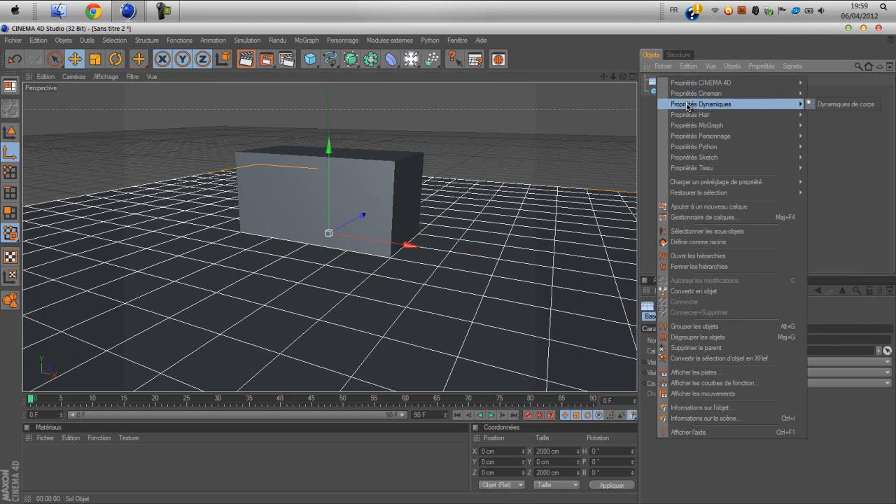
click(818, 104)
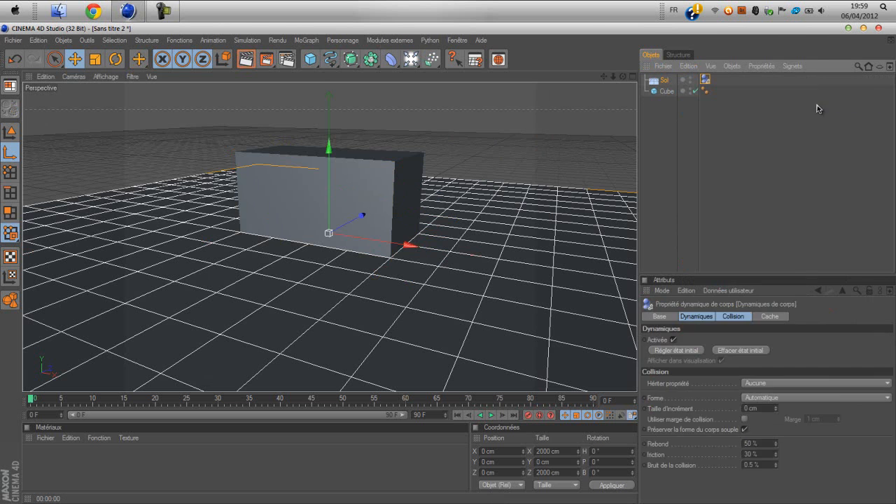
click(731, 141)
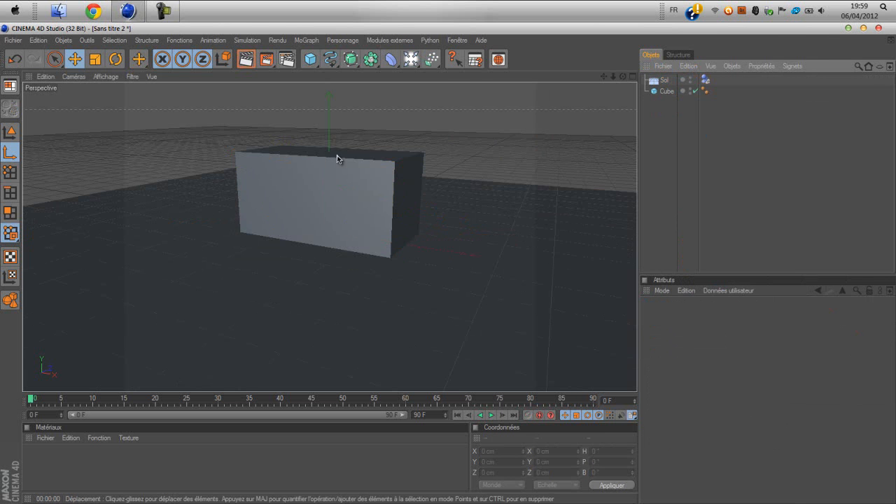
click(321, 174)
click(684, 128)
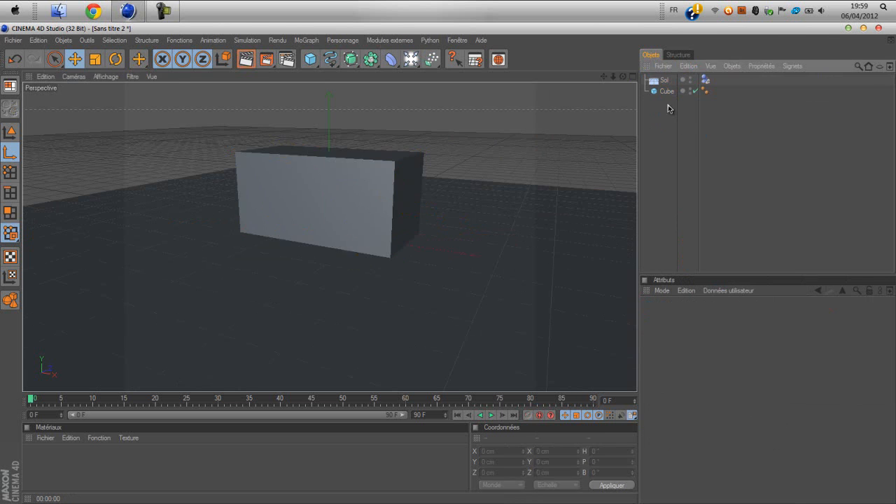
Step: Add a sphere and raise it above the cube to a Y position of about 396 cm
click(310, 59)
click(424, 71)
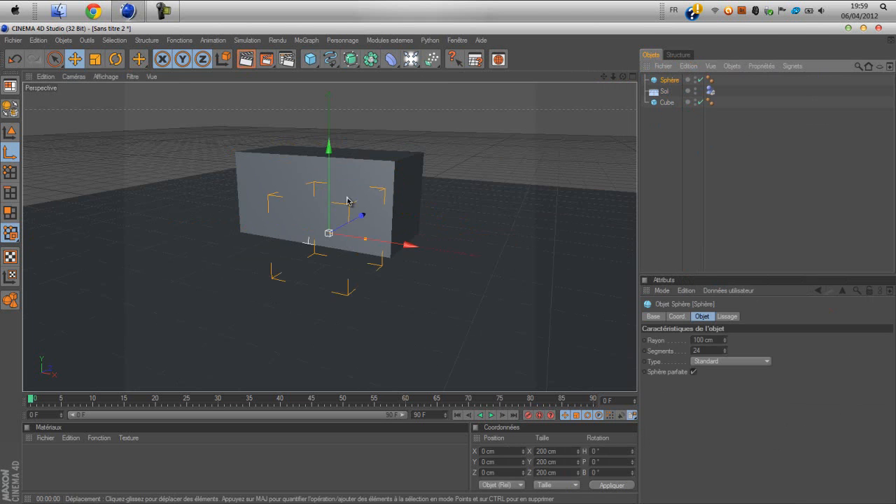
drag(448, 266, 447, 261)
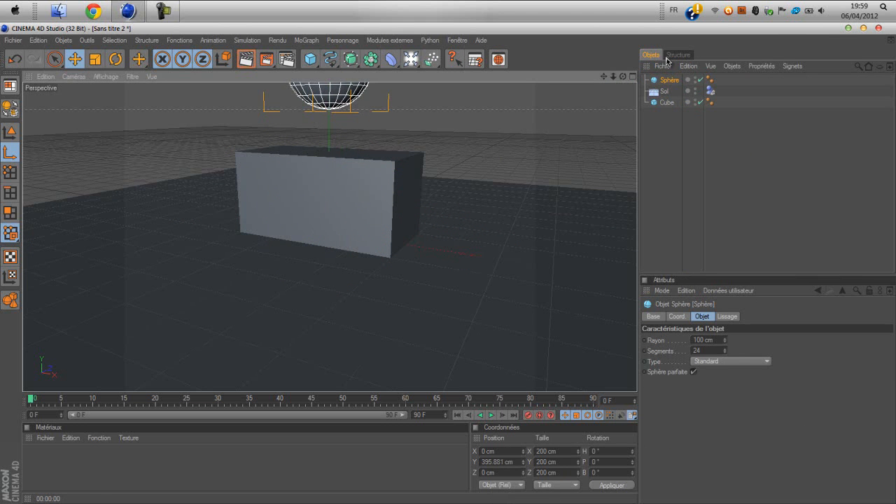
Step: Assign a body dynamics property (Dynamiques de corps) to the sphere and deselect it
right_click(662, 83)
mouse_move(700, 111)
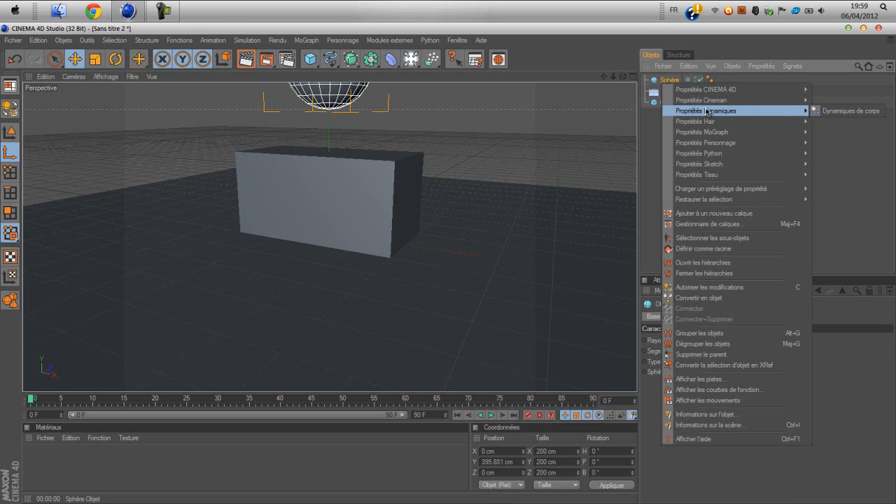
click(818, 111)
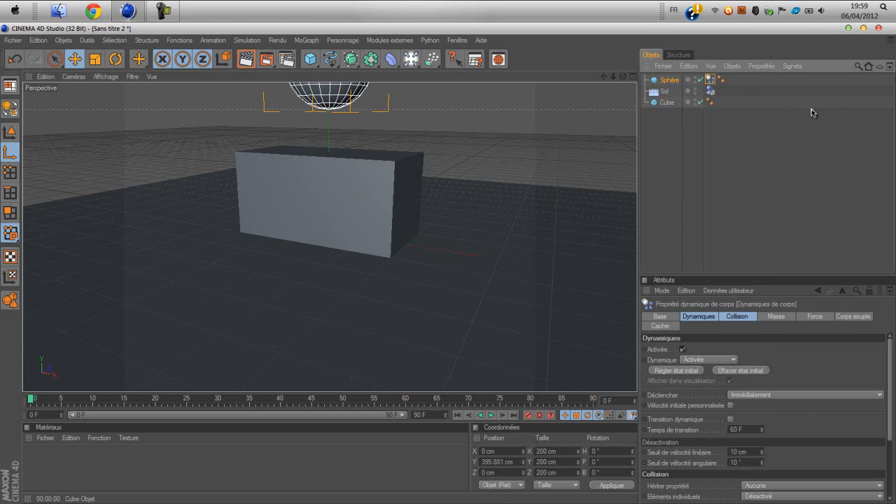
click(685, 150)
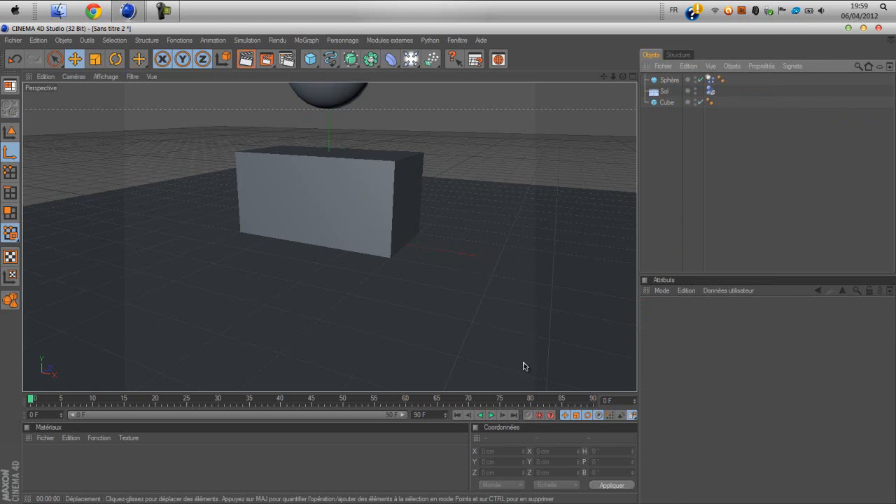
Step: Play the simulation to check the sphere's fall, then stop it and return to frame 0
click(494, 416)
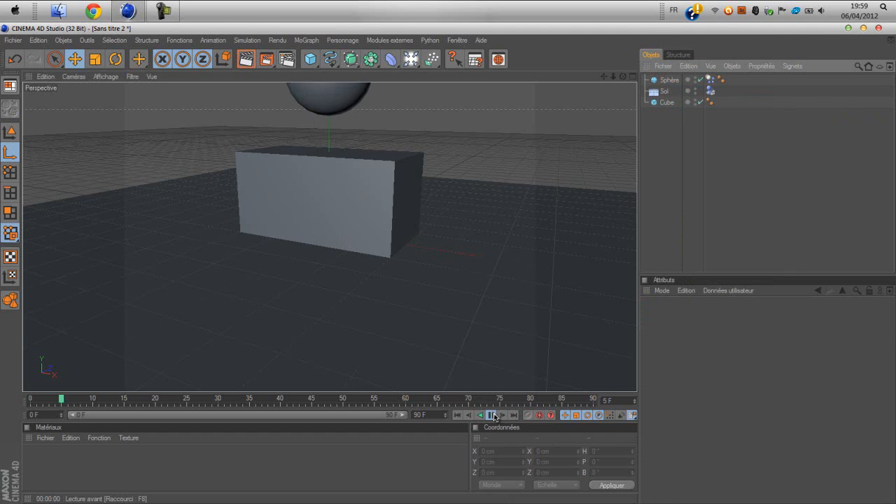
click(494, 416)
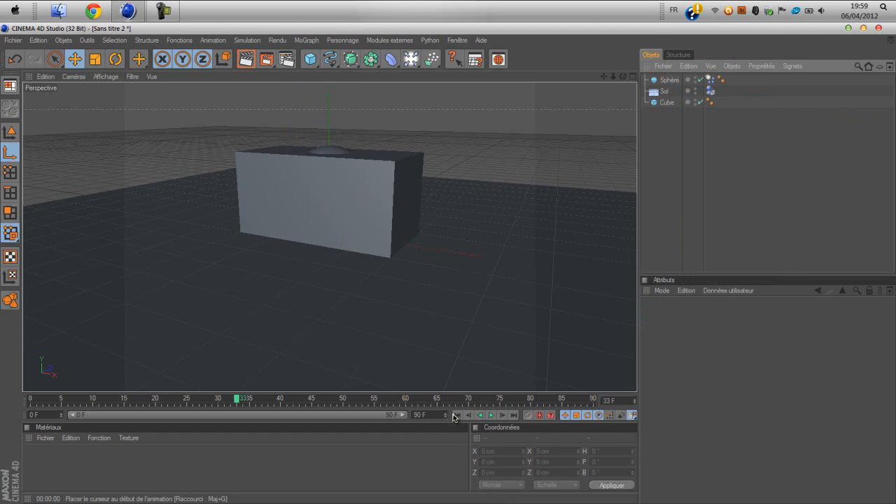
click(455, 415)
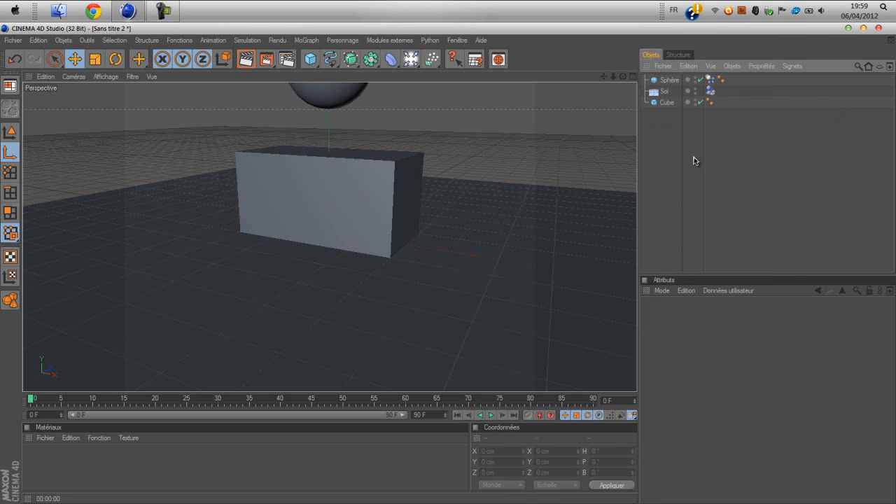
Step: Break the cube into 10 pieces using the Thrausi plugin in Voronoi mode, then close the plugin window
click(309, 201)
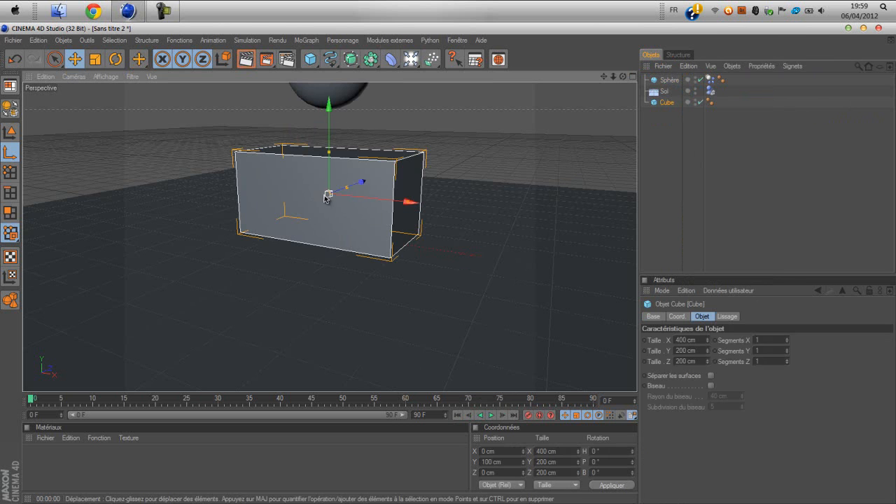
click(395, 42)
mouse_move(405, 81)
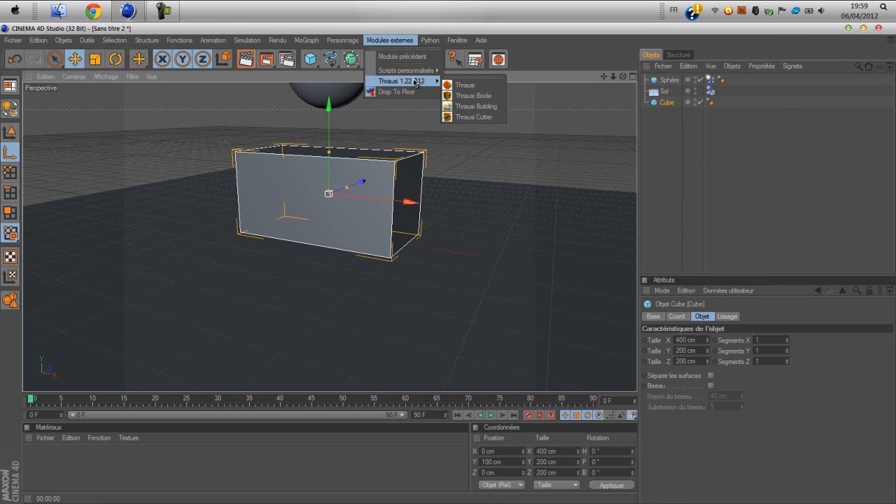
click(461, 85)
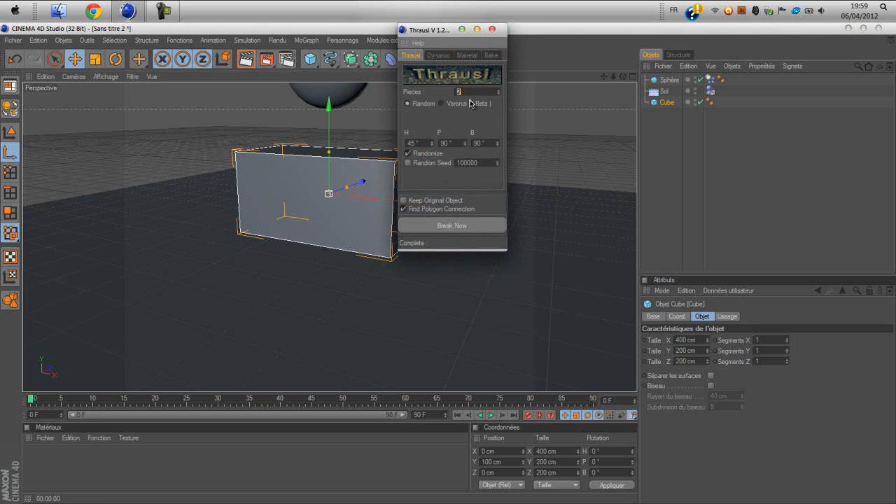
drag(448, 31, 491, 45)
click(491, 122)
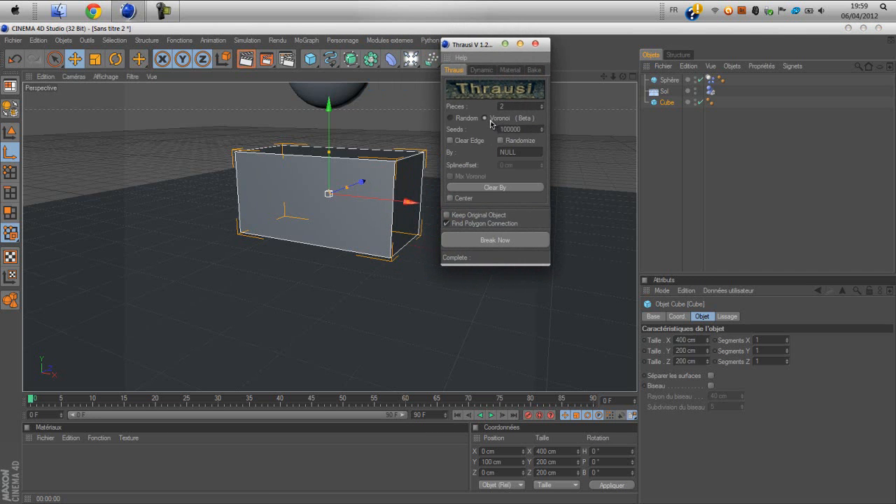
click(455, 119)
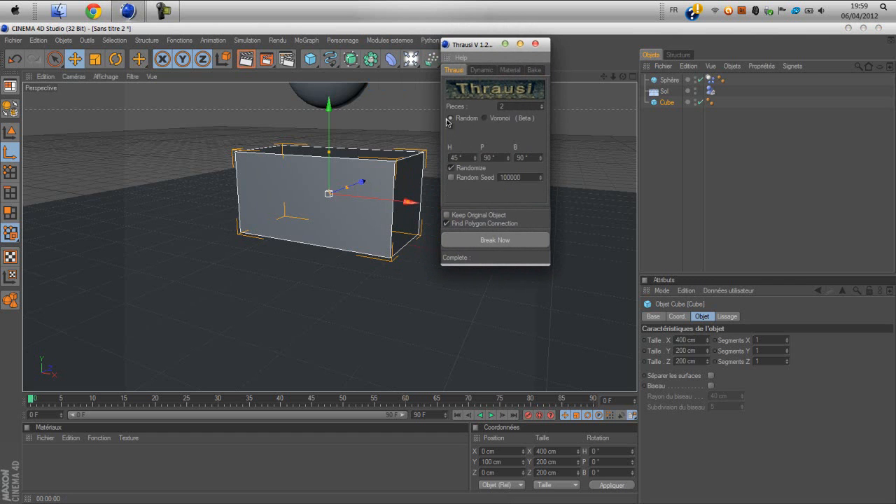
click(487, 118)
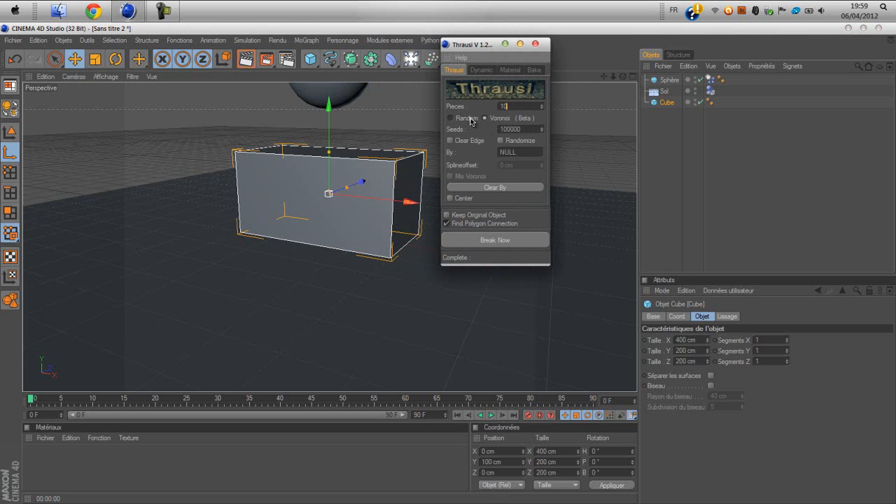
click(511, 243)
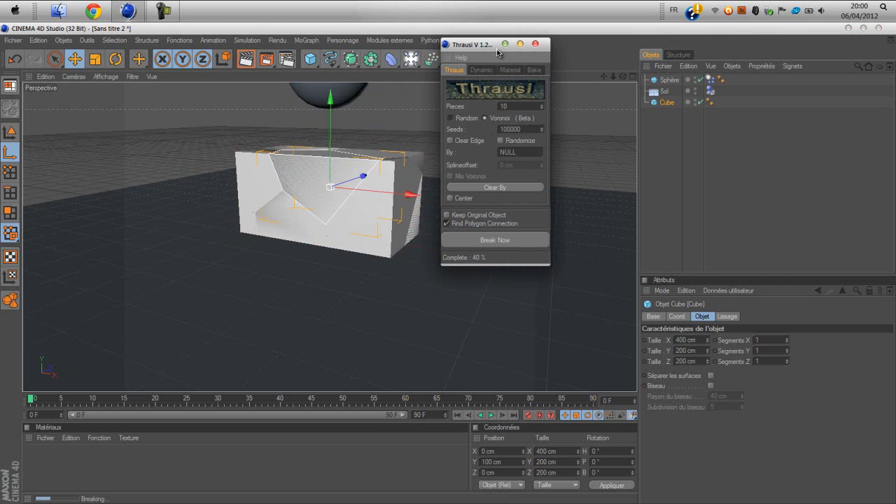
click(537, 44)
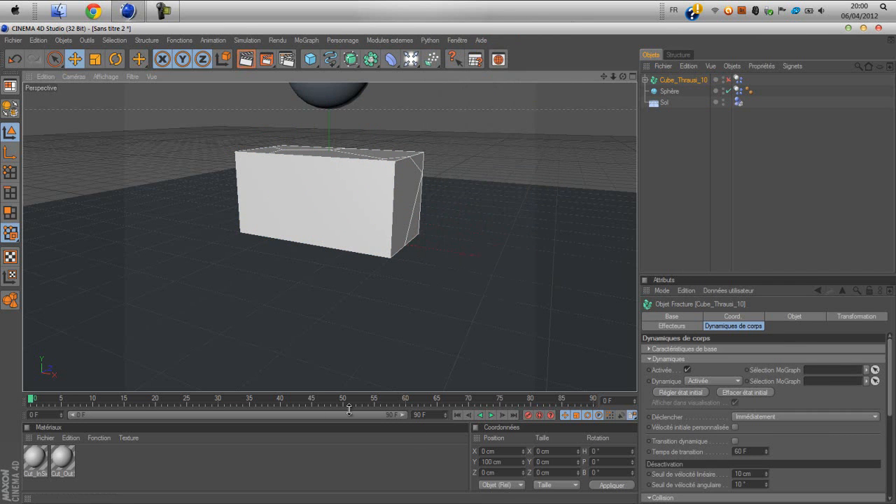
Step: Set the luminescence colour of the Cut_InSide material to orange with R 222, V 124, B 12
click(31, 461)
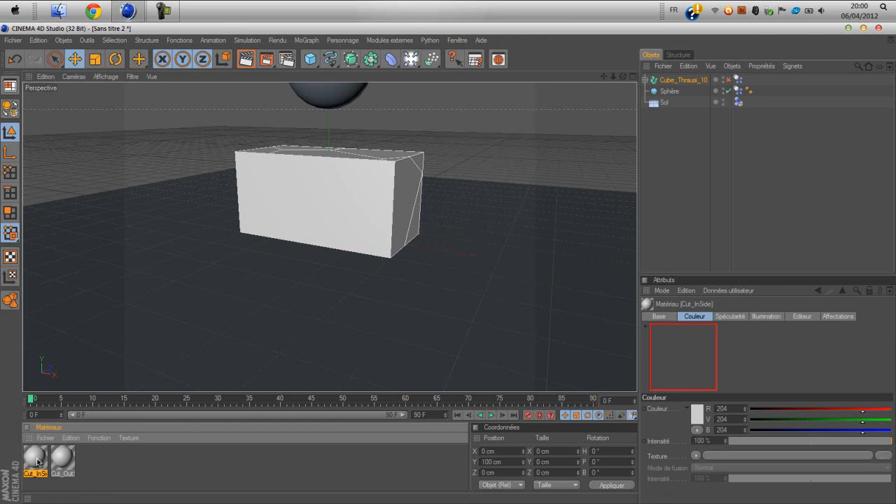
click(103, 465)
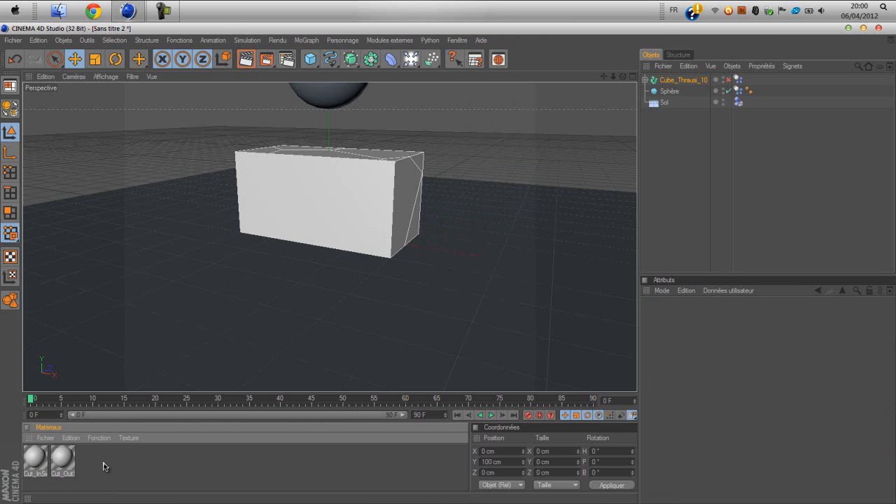
double_click(38, 462)
click(298, 119)
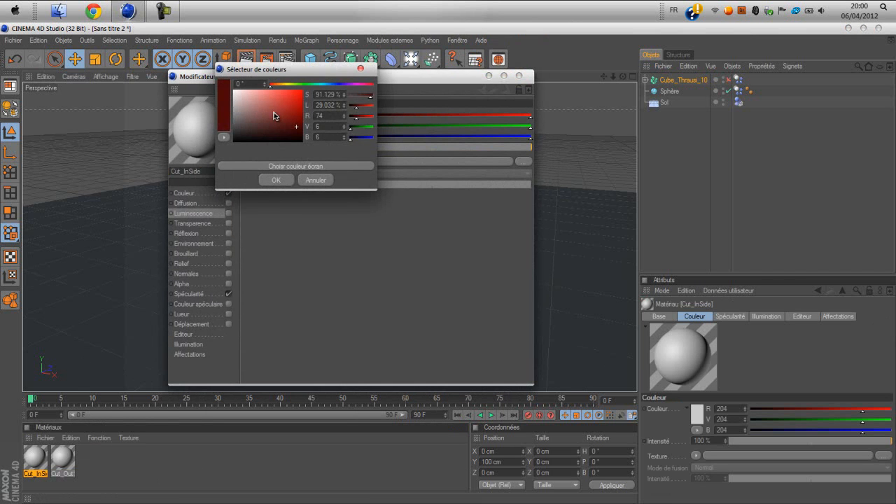
click(282, 84)
click(254, 112)
drag(253, 112, 252, 122)
click(280, 84)
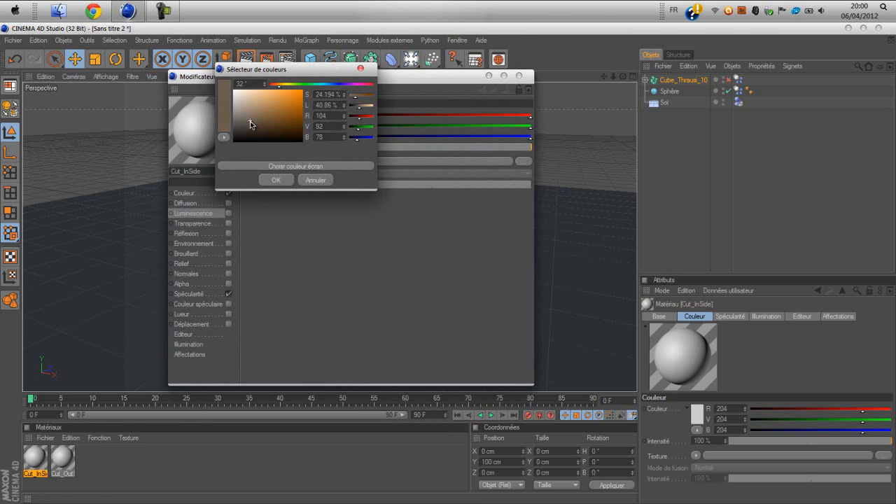
drag(287, 96, 299, 100)
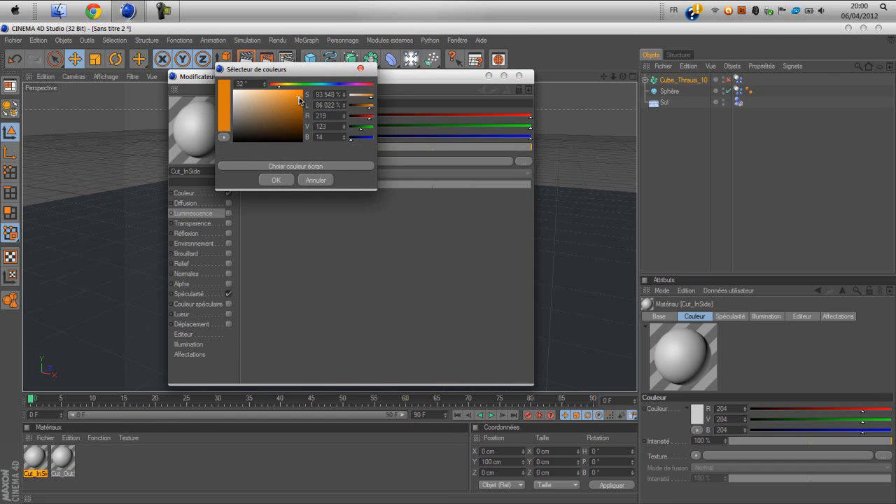
click(281, 181)
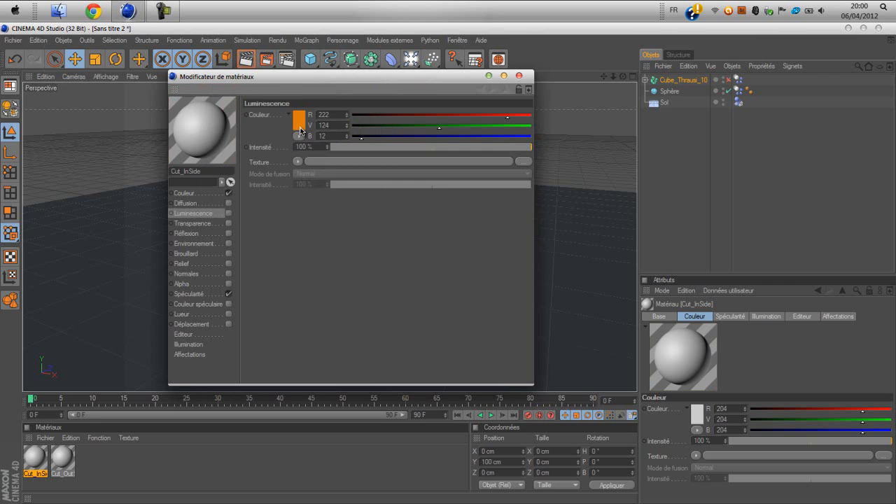
Step: Set the Cut_InSide material's base colour (Couleur) to orange, R 219, V 126, B 21, and close the material editor
click(210, 193)
click(299, 123)
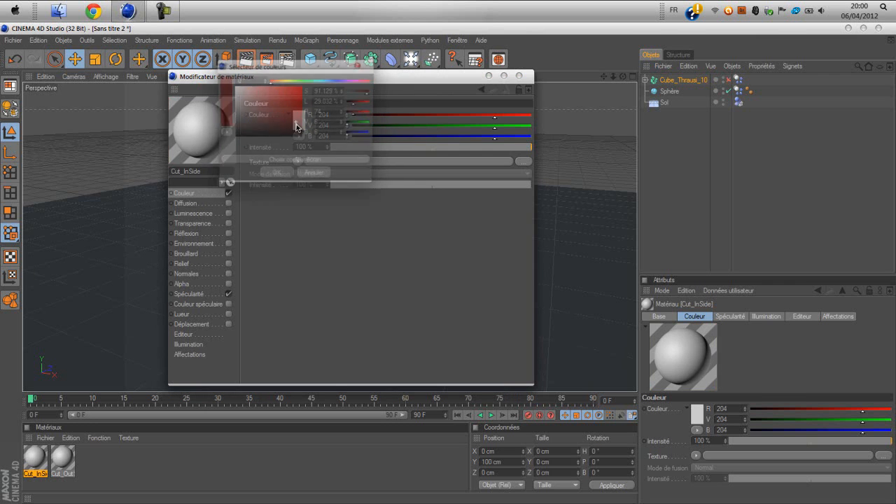
click(284, 82)
drag(286, 87, 294, 100)
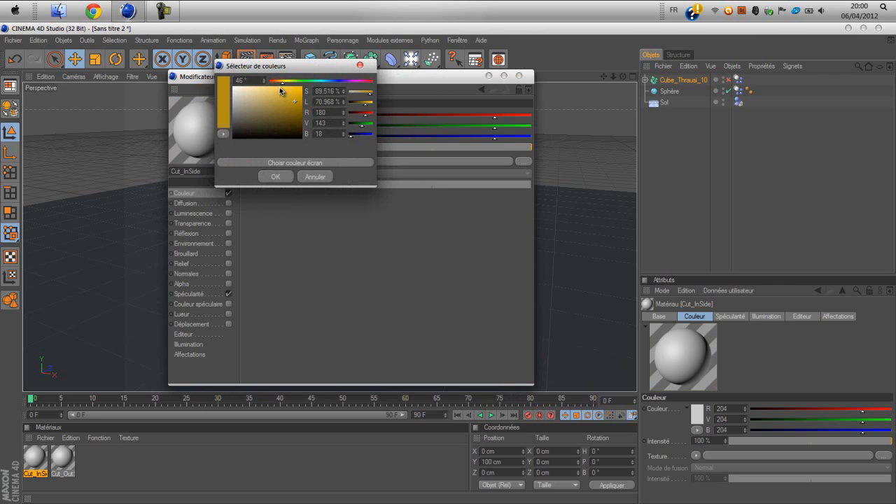
click(279, 82)
click(289, 103)
click(298, 98)
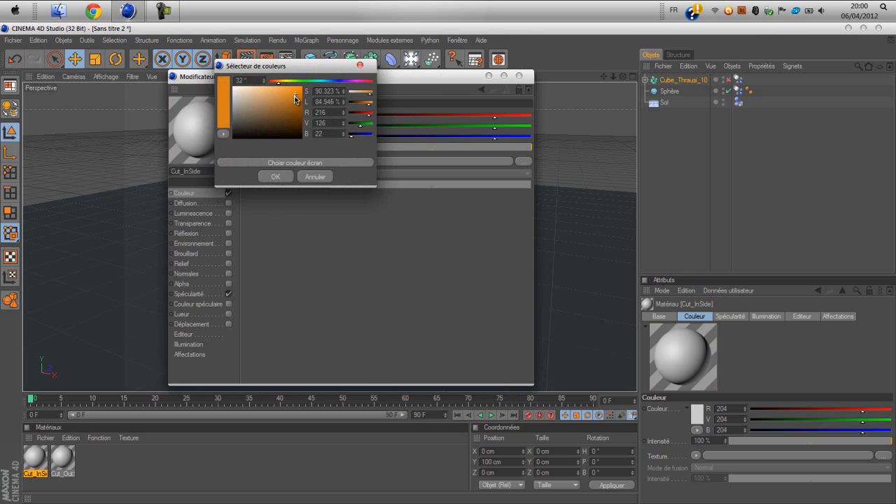
click(283, 176)
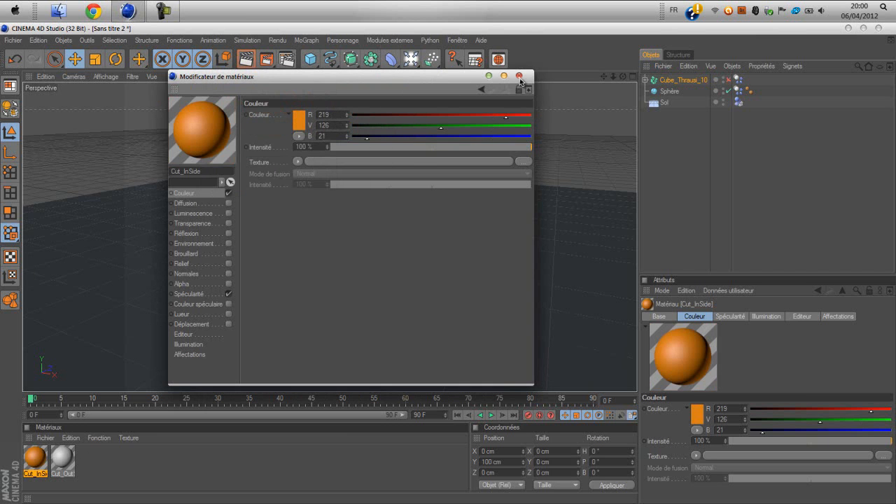
click(519, 74)
Step: Set the Cut_OutSide material's base colour to dark grey, about R 52, V 52, B 52, then close the editor and deselect the material
double_click(63, 457)
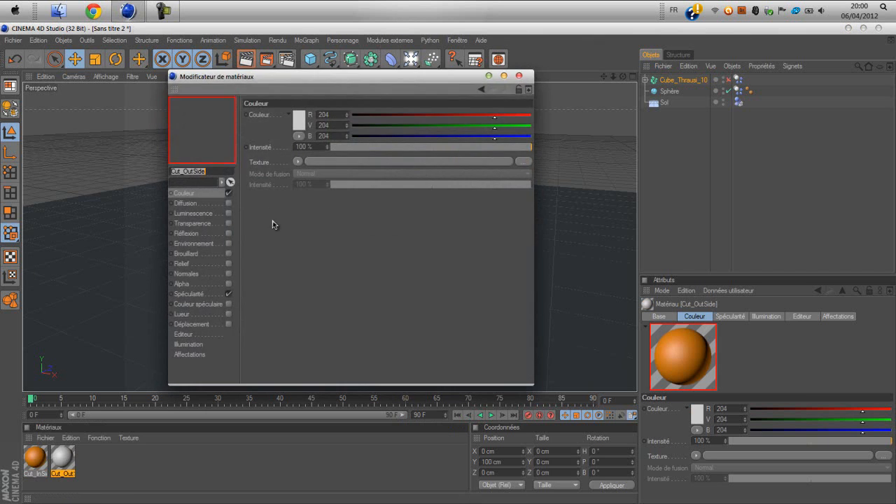
click(299, 120)
drag(260, 128, 237, 131)
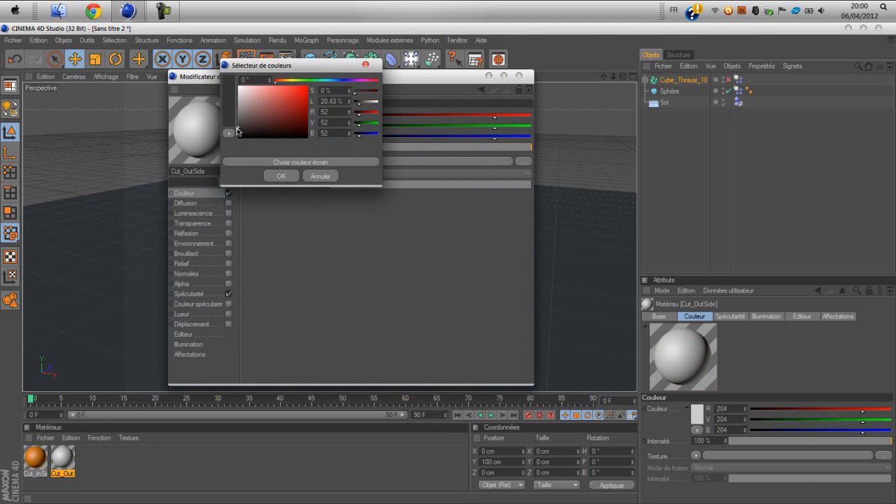
click(291, 176)
click(519, 75)
click(142, 453)
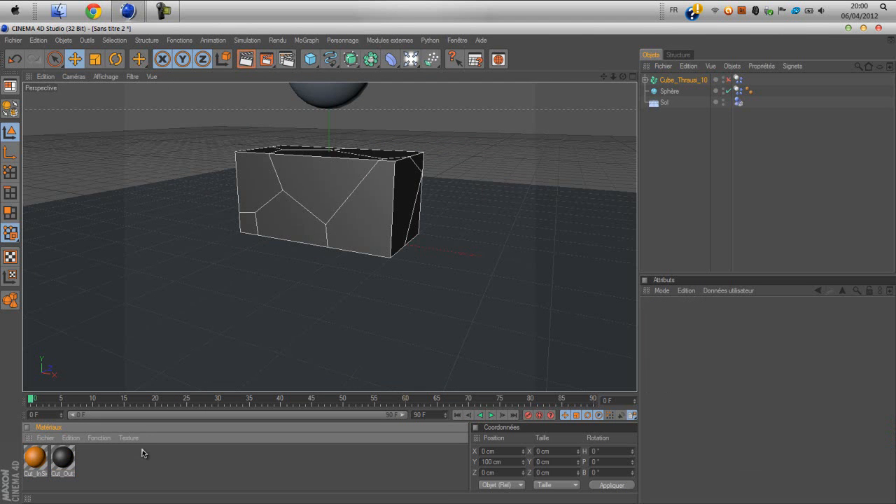
Step: Play the simulation to frame 13, render the view to check the orange inner faces, and return to frame 0
click(491, 415)
click(491, 415)
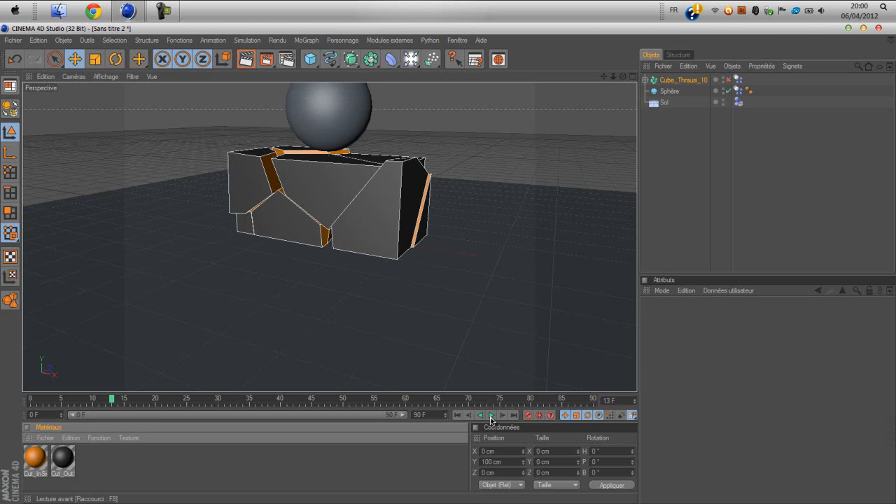
click(245, 59)
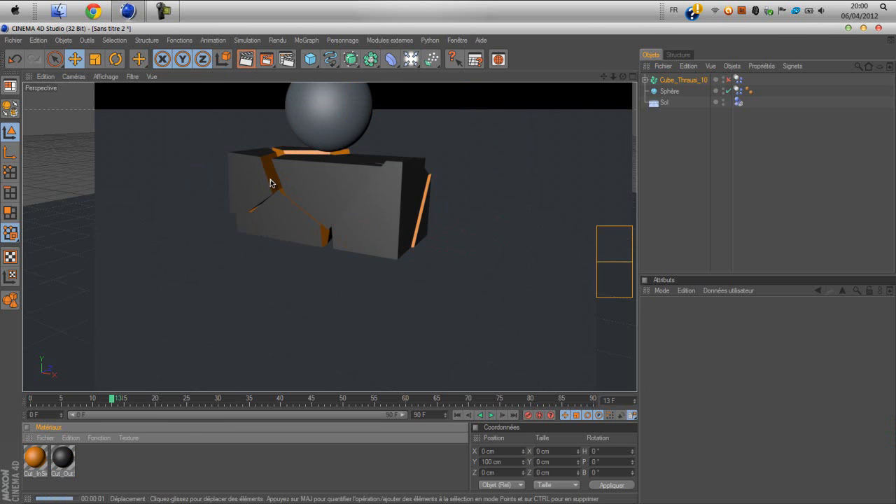
click(458, 415)
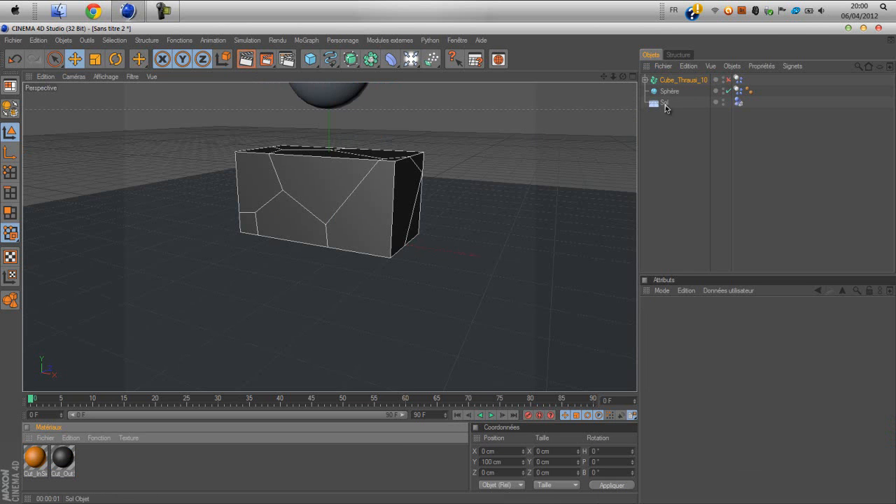
Step: Set the dynamics trigger (Déclencher) of Cube_Thrausi_10 to Sur collision and deselect the object
click(674, 81)
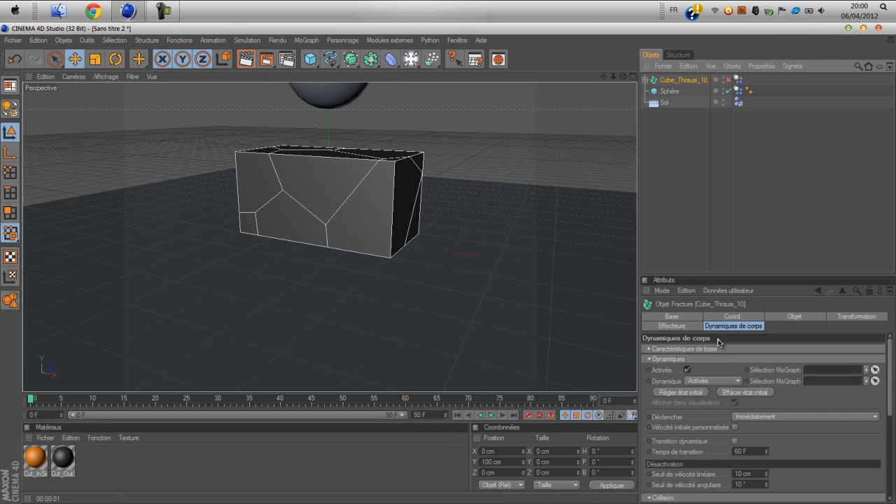
click(737, 416)
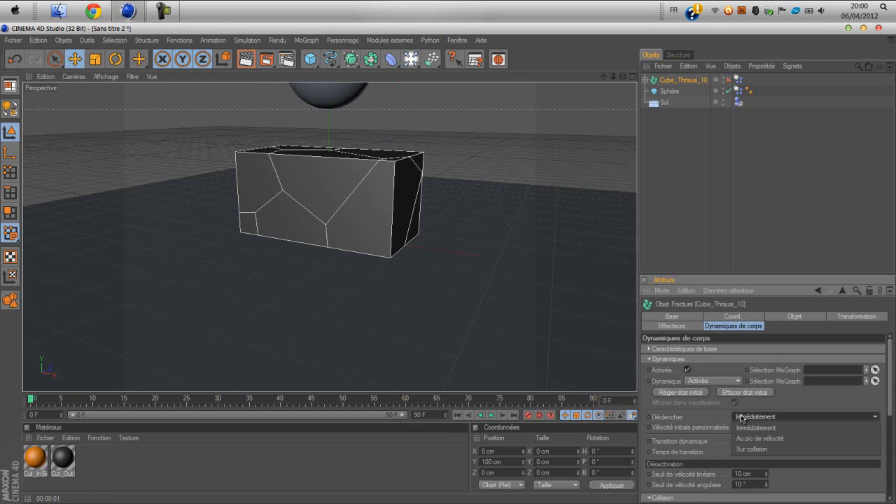
click(758, 449)
click(700, 158)
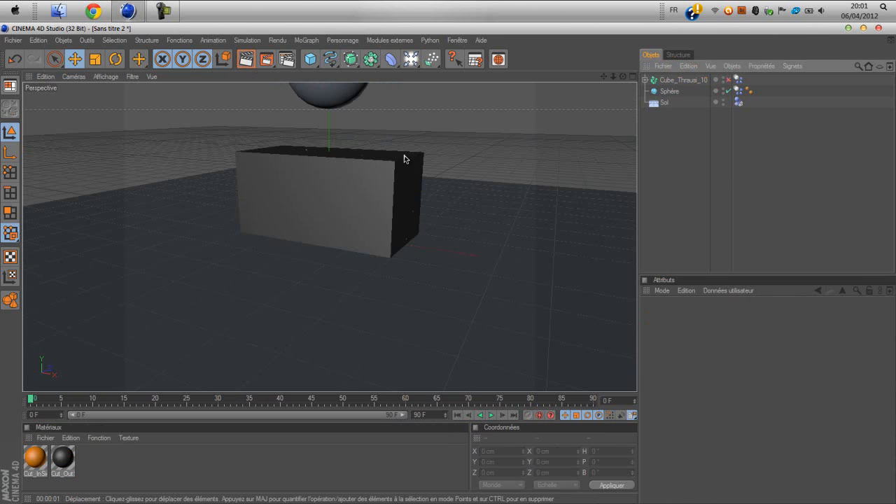
click(676, 80)
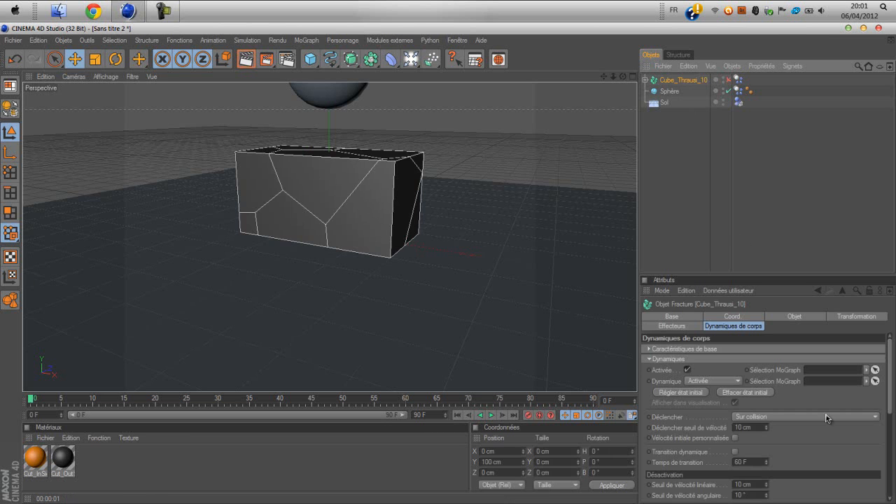
click(758, 417)
click(774, 449)
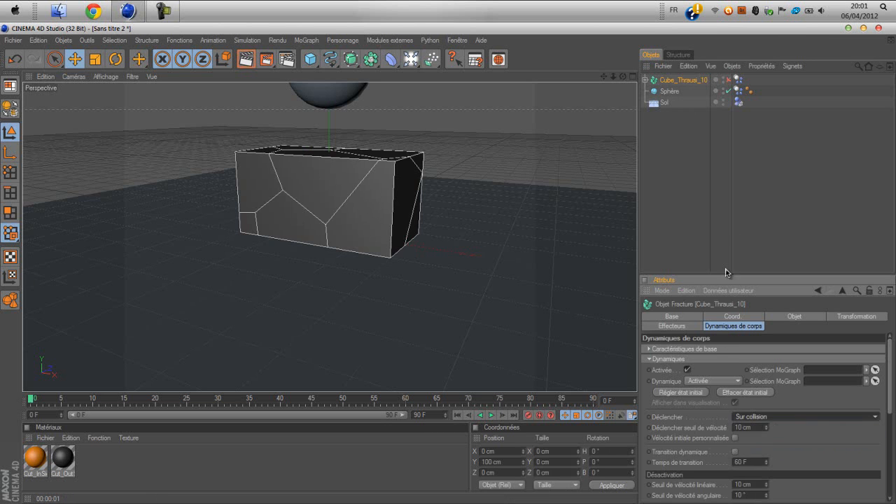
click(674, 123)
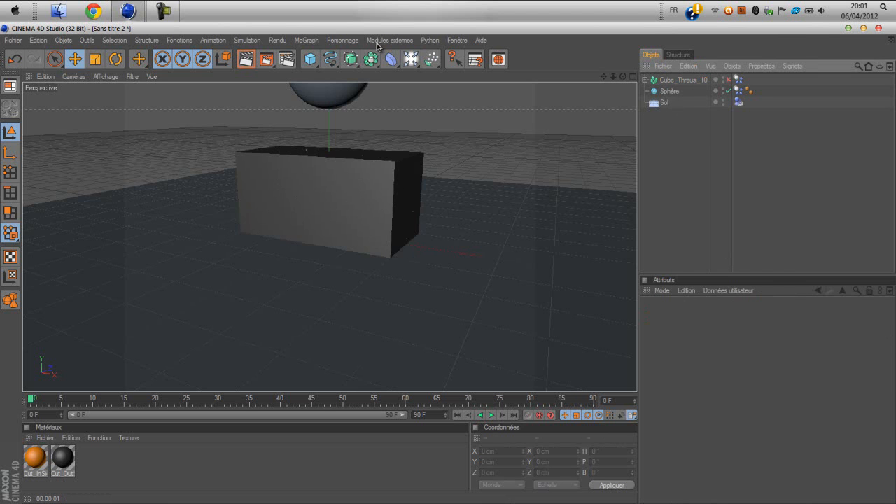
Step: Add a MoText object and move it in object axis mode to the front of the cube, about X -230 cm, Z -124 cm
click(312, 43)
click(337, 163)
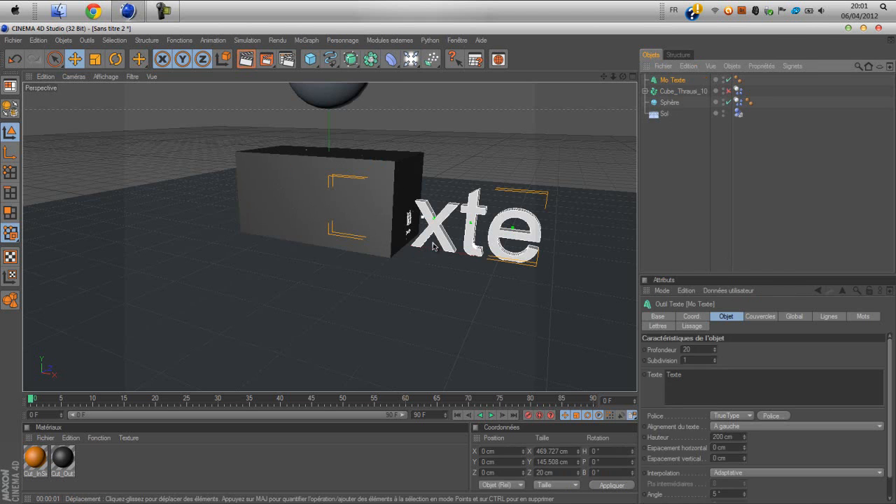
click(10, 152)
drag(401, 249, 378, 211)
drag(310, 208, 388, 242)
Step: Try to replace the MoText wording, undo it, and move the text in front of the cube at about Z -146 cm
double_click(674, 375)
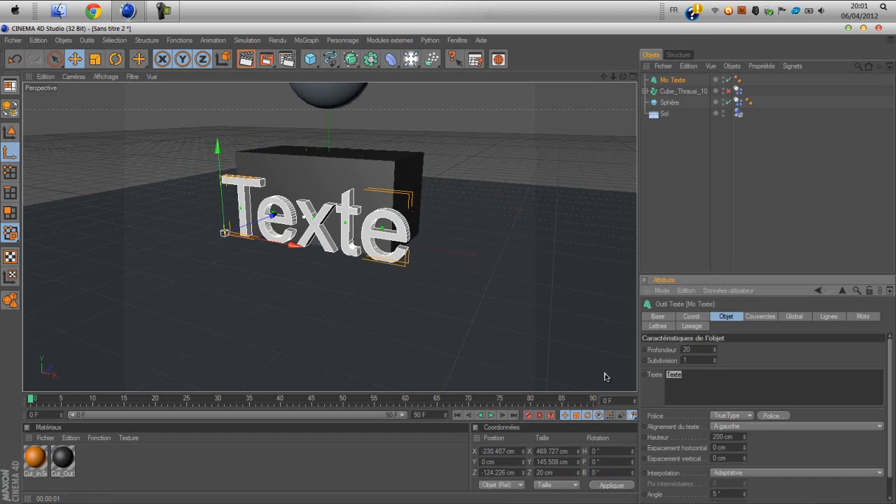
key(t)
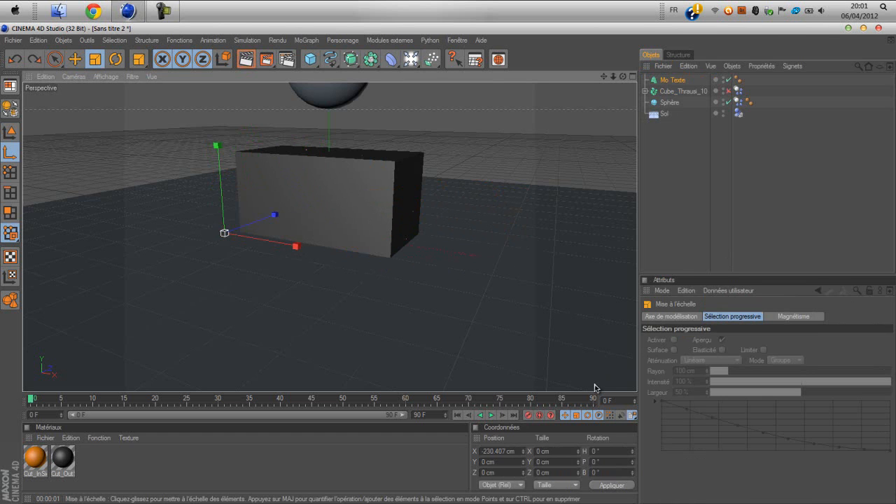
key(ctrl+z)
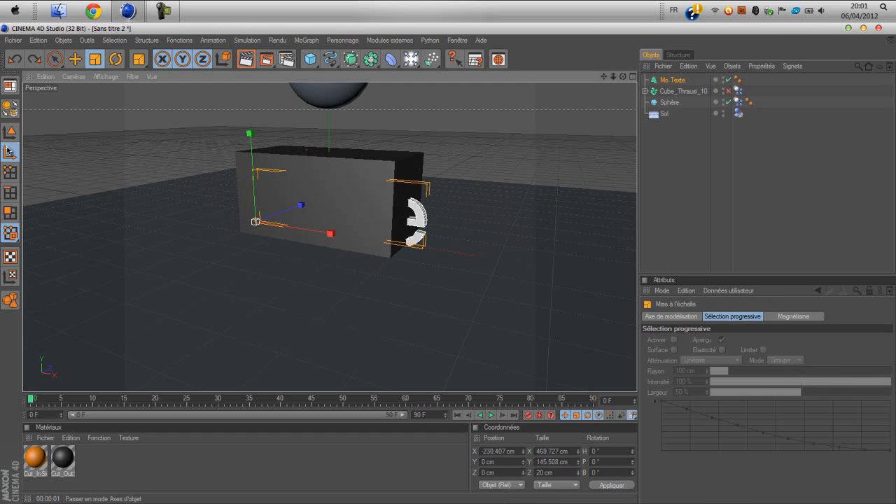
click(78, 65)
drag(298, 206, 266, 218)
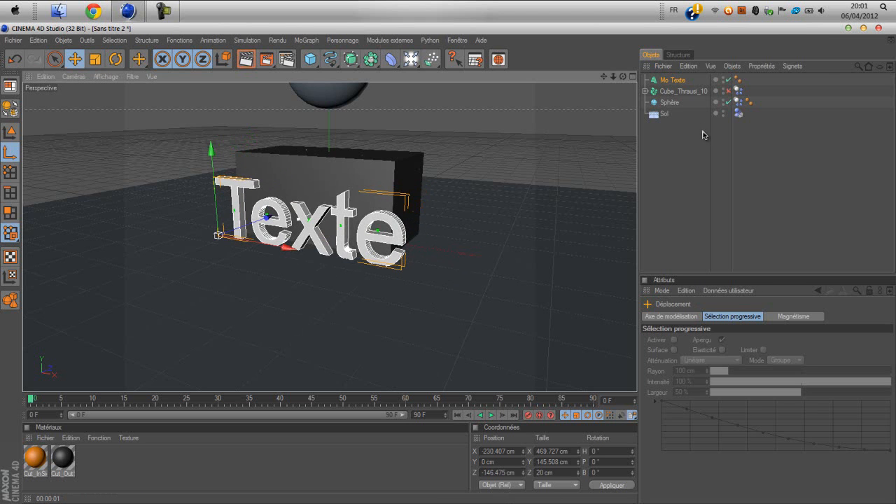
Step: Try again to replace the MoText wording, then undo the last changes
click(681, 81)
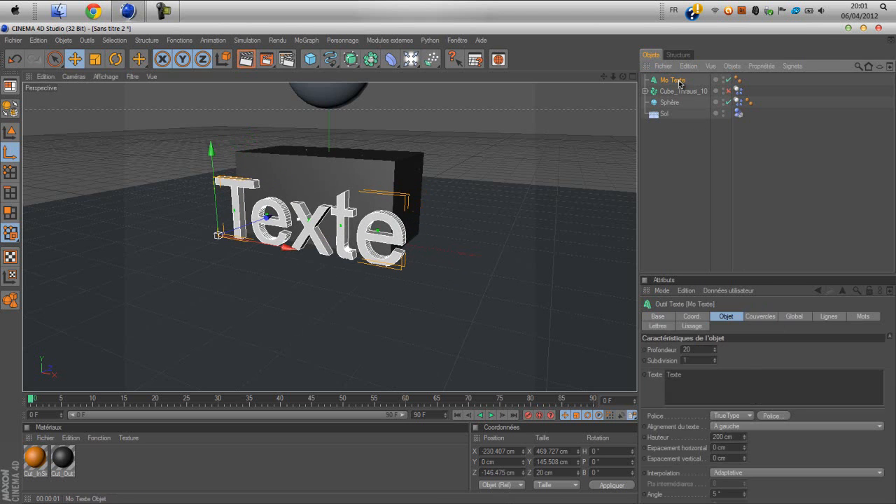
double_click(698, 373)
key(BackSpace)
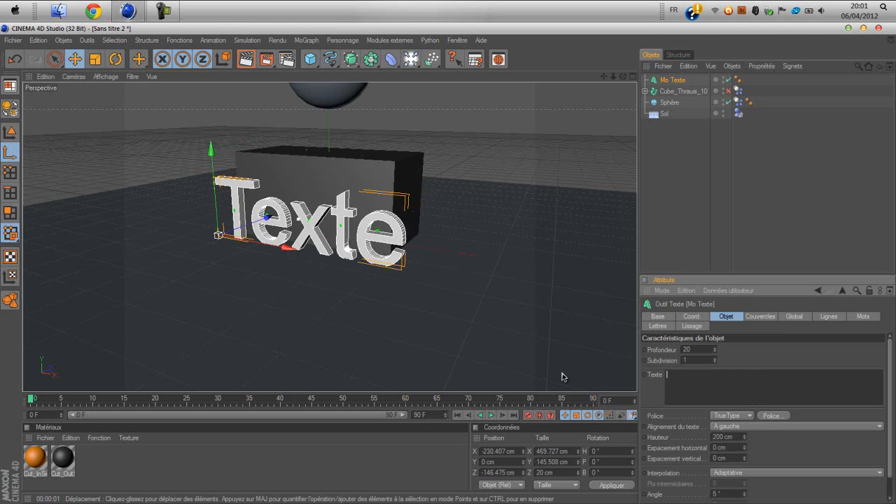
key(t)
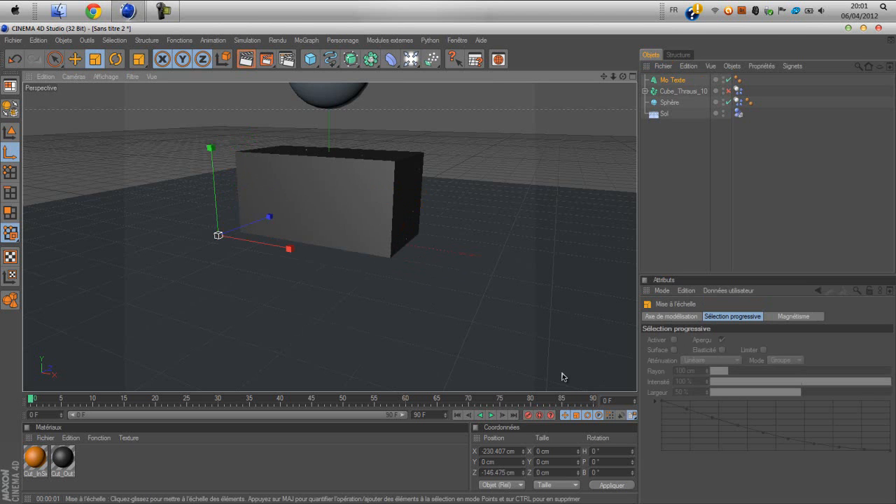
key(ctrl+z)
key(ctrl+z)
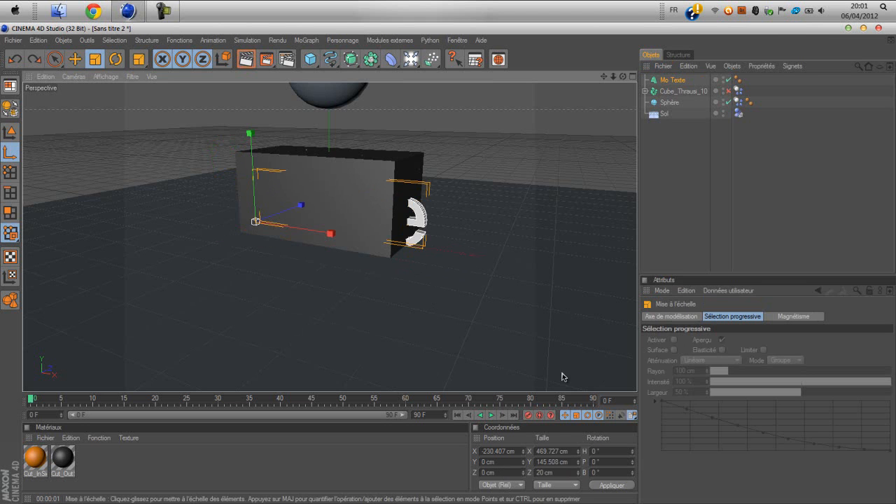
Step: Move the MoText in front of the cube to about Z -136 cm and change its text to "Tuto"
key(e)
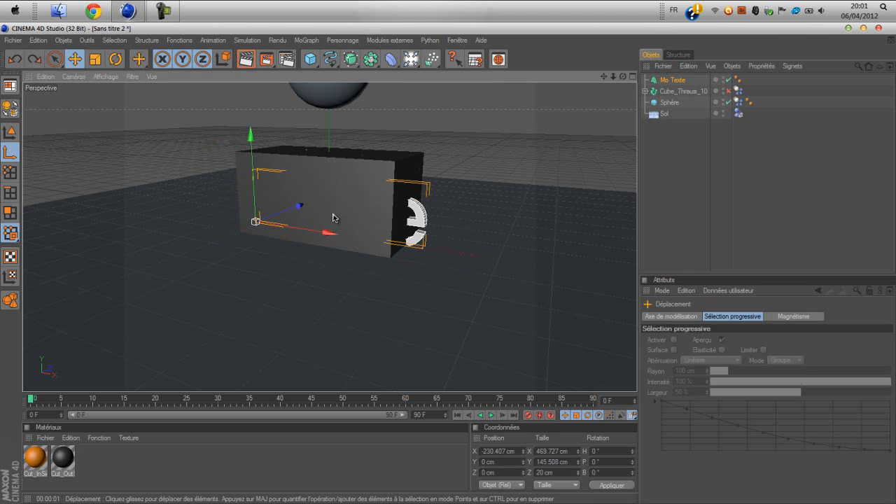
drag(298, 208, 453, 264)
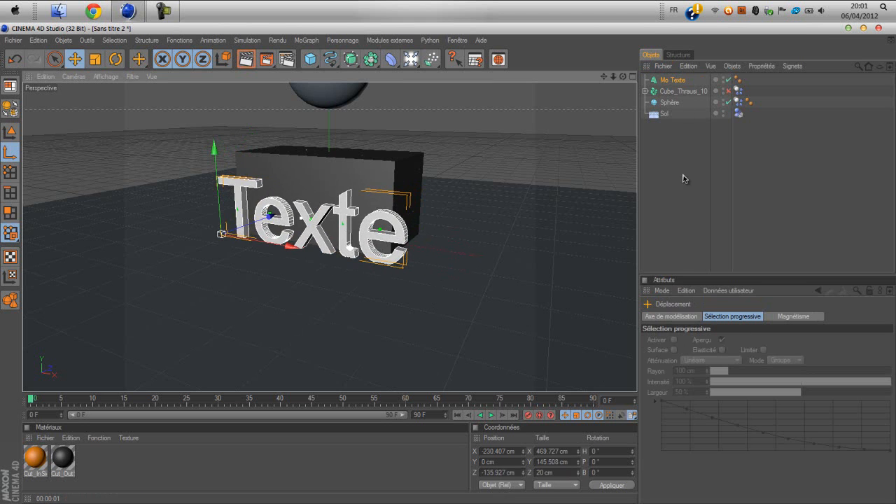
click(671, 81)
click(698, 373)
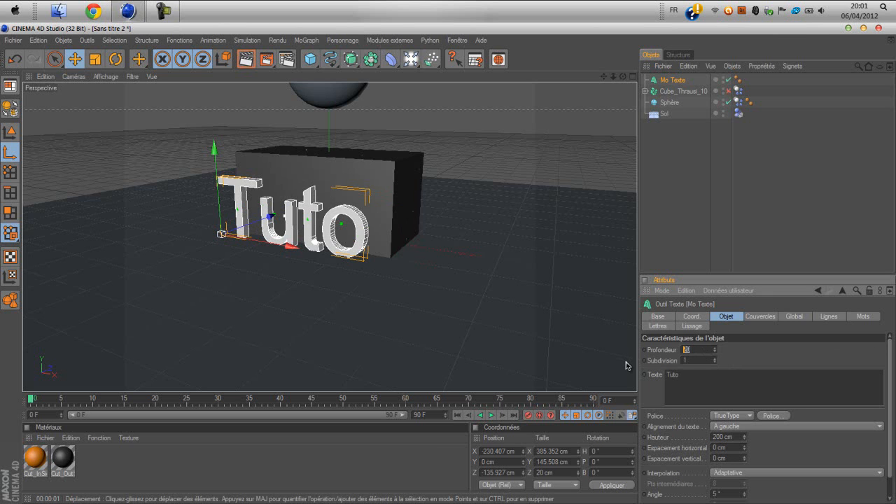
Step: Try a depth of 40 on the Tuto text, move it to about Z -156 cm, and set the depth to 20
key(Return)
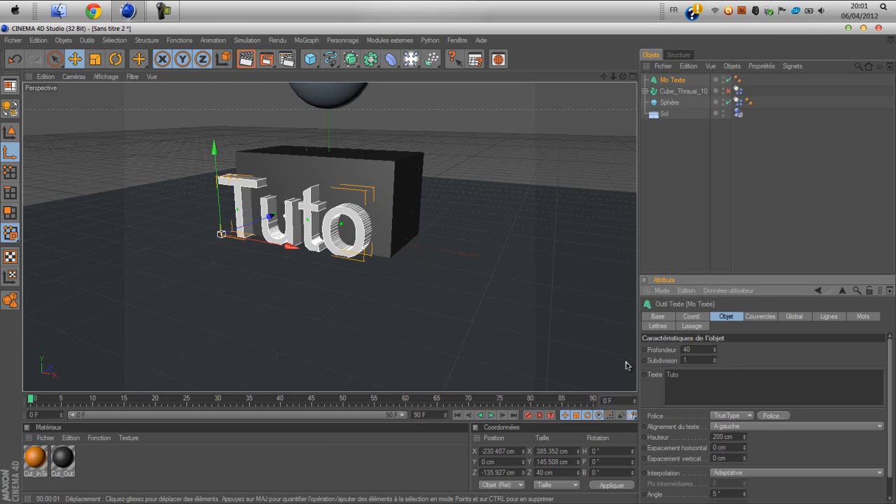
drag(446, 264, 441, 264)
double_click(687, 349)
text(20)
key(Return)
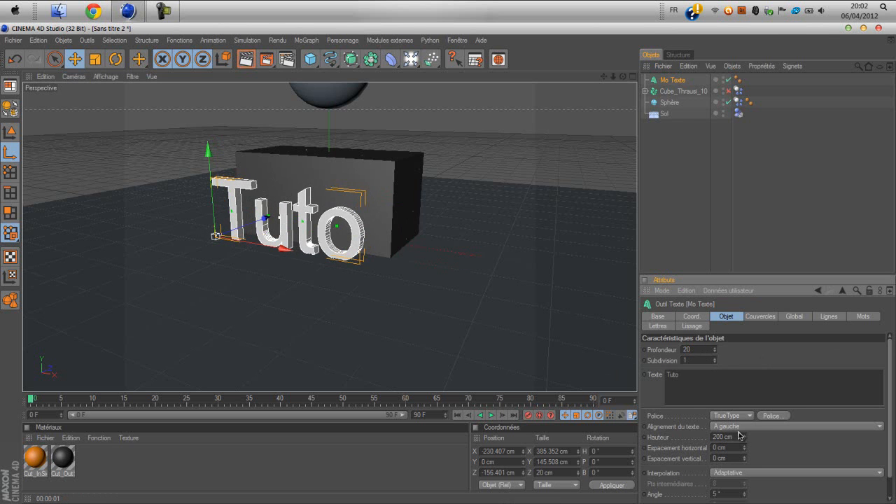
Step: Set both the start and end caps of the Tuto text to Couvercle et biseau
click(760, 316)
click(773, 350)
click(757, 393)
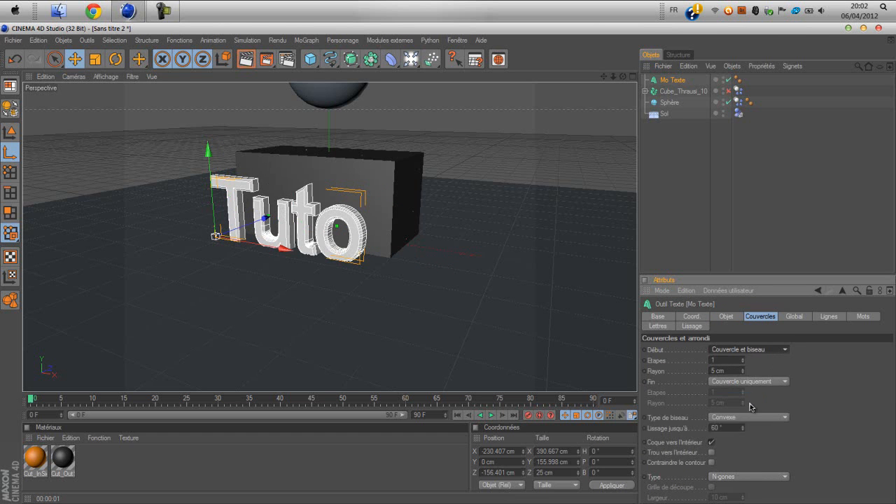
click(756, 382)
click(759, 423)
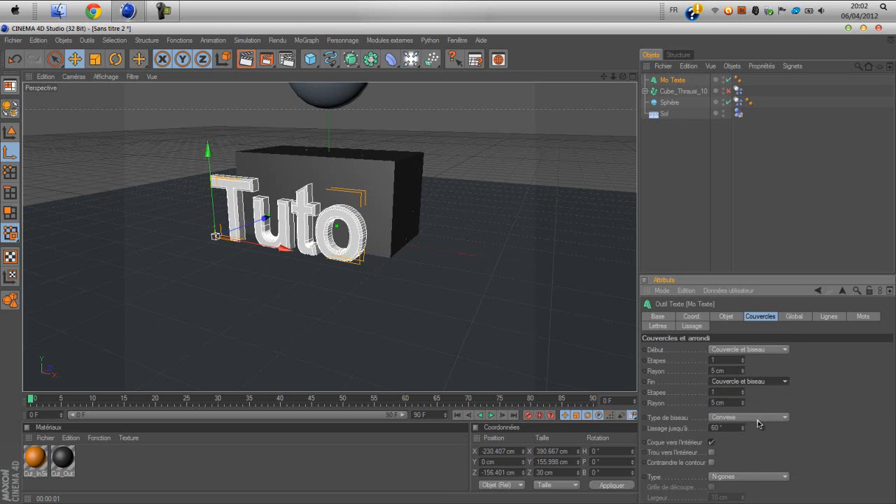
Step: Try the Guardian font on the Tuto text
click(738, 320)
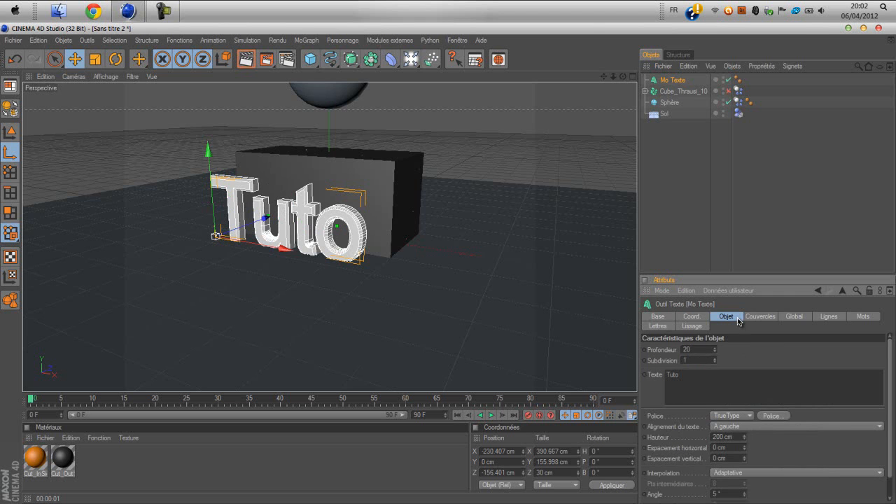
click(774, 416)
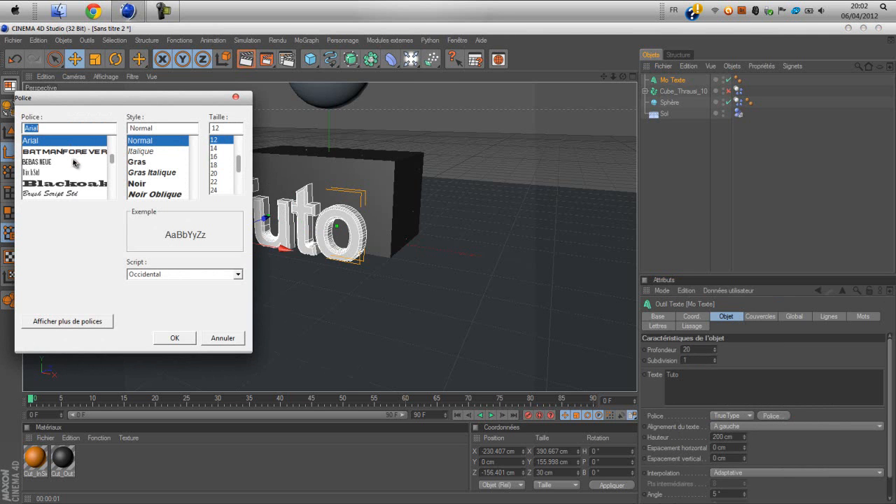
text(gu)
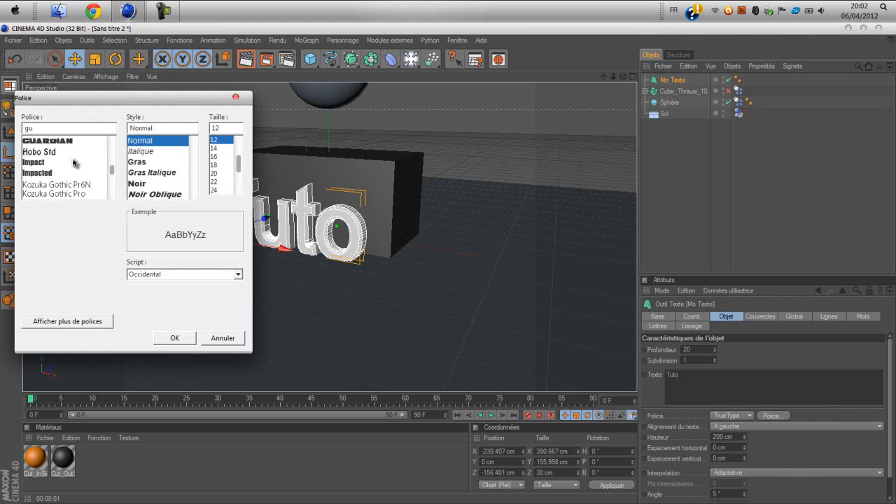
click(29, 142)
click(174, 339)
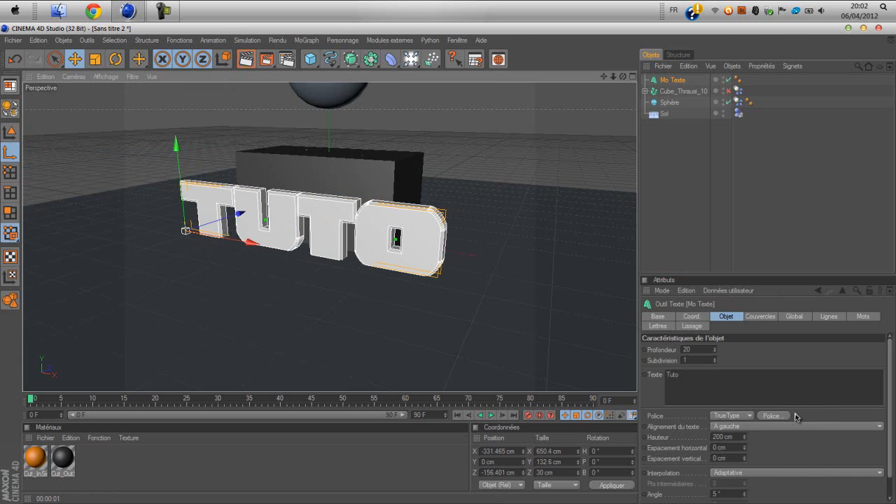
Step: Change the font of the Tuto text to Transformers
click(772, 417)
scroll(86, 175, down, 5)
scroll(82, 171, down, 10)
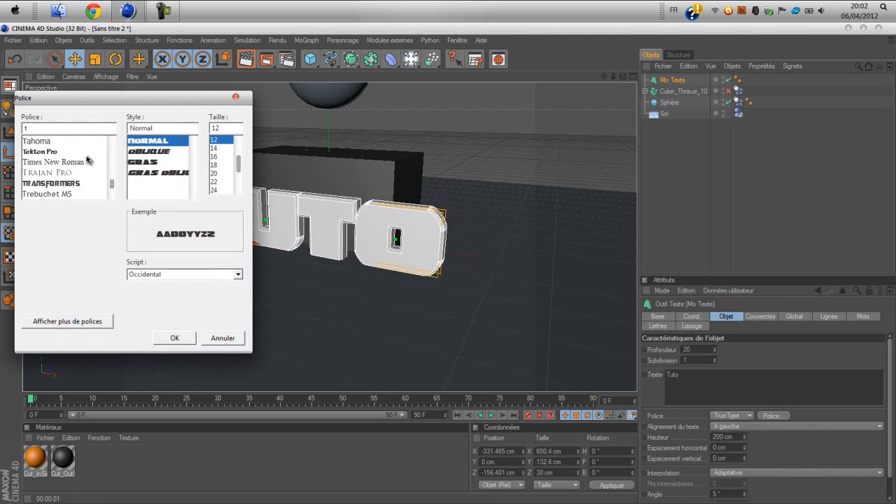
click(70, 183)
click(175, 338)
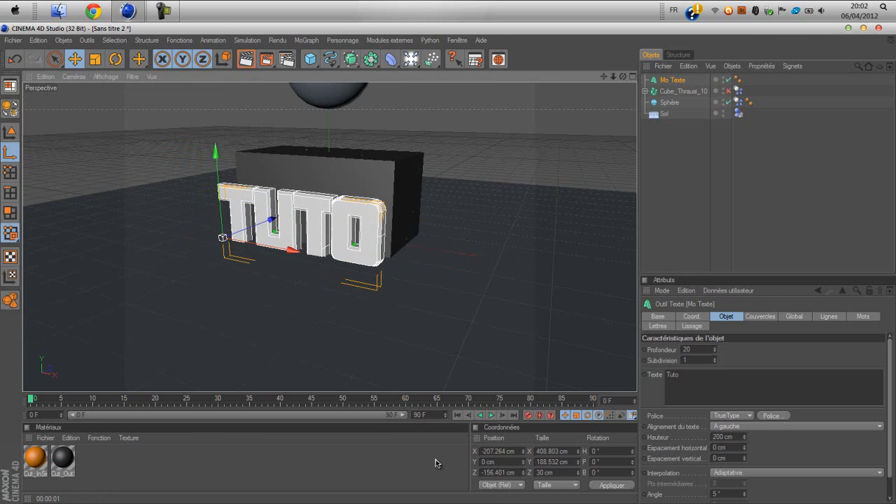
click(397, 470)
click(322, 188)
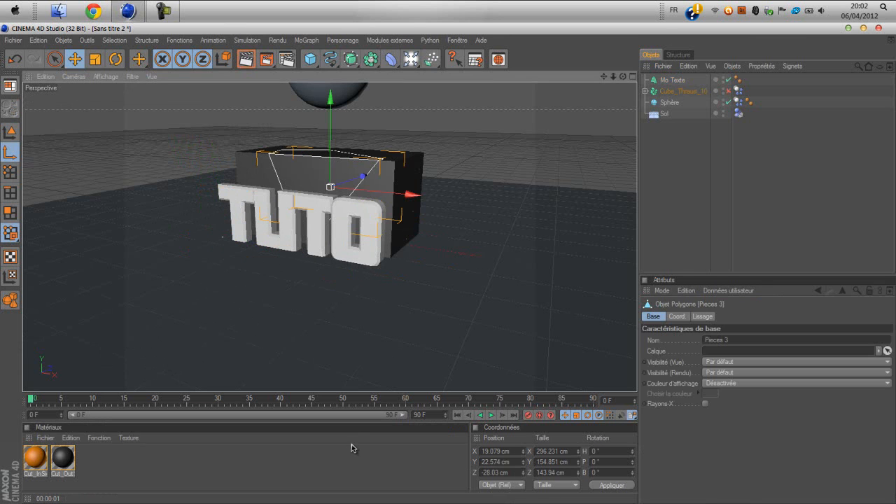
click(331, 452)
click(670, 91)
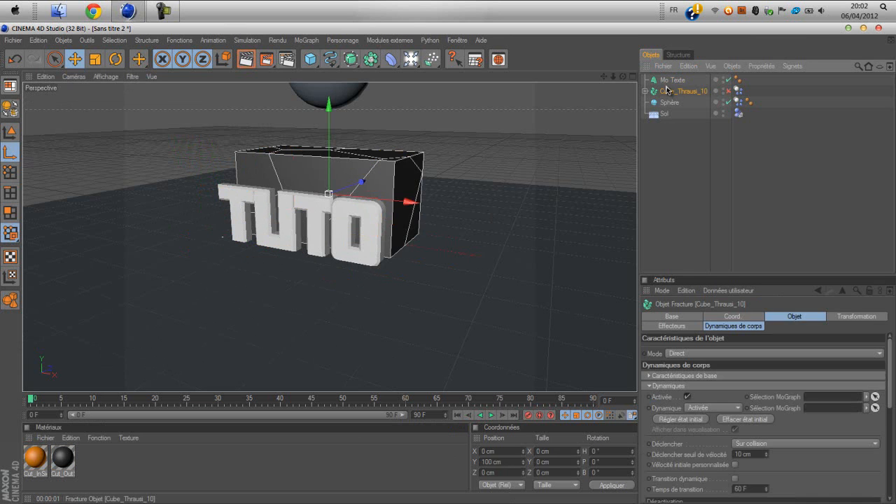
click(671, 80)
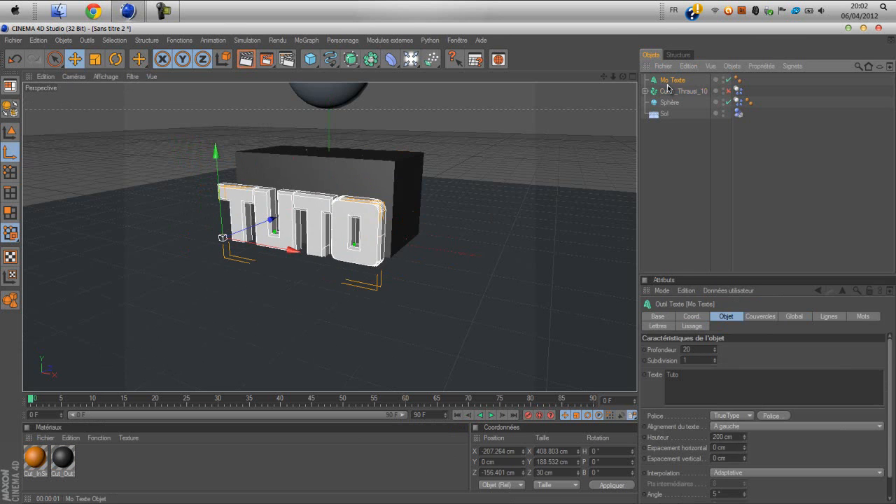
Step: Create a new material, enable its Luminescence channel and set the luminescence colour to orange
double_click(98, 461)
double_click(33, 461)
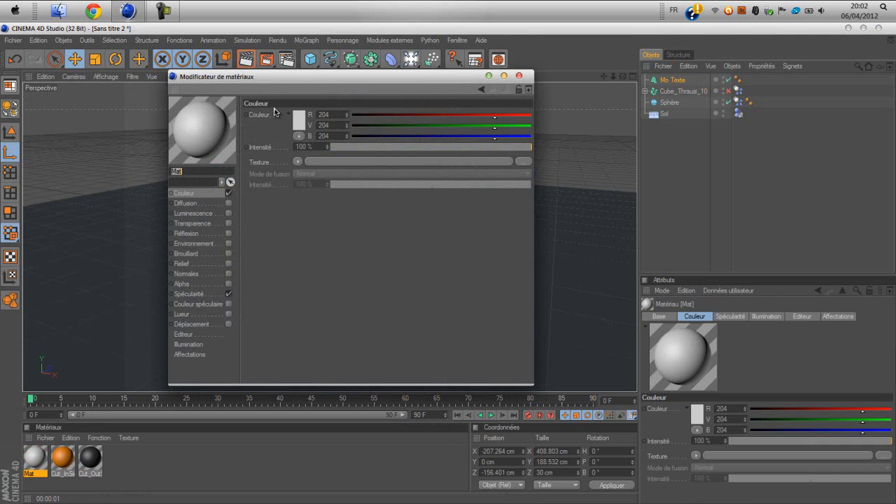
click(212, 213)
click(228, 213)
click(299, 120)
mouse_move(304, 110)
mouse_down()
mouse_move(295, 70)
mouse_move(322, 69)
mouse_up()
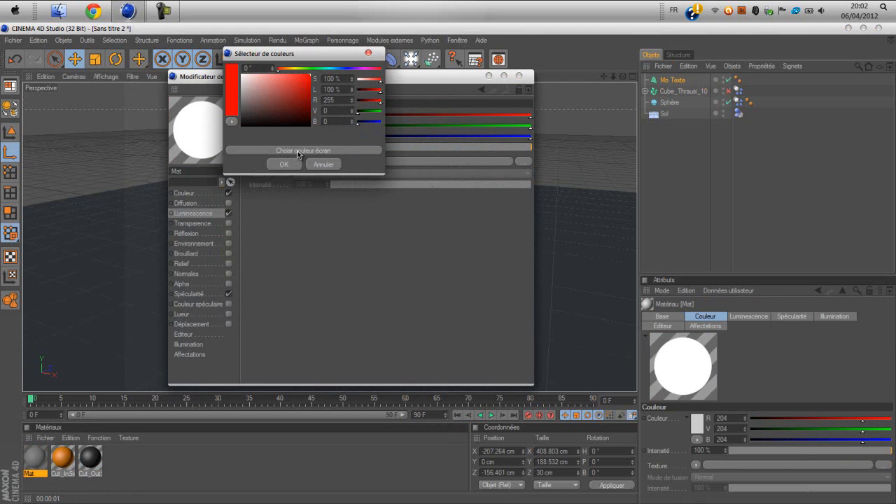
click(288, 69)
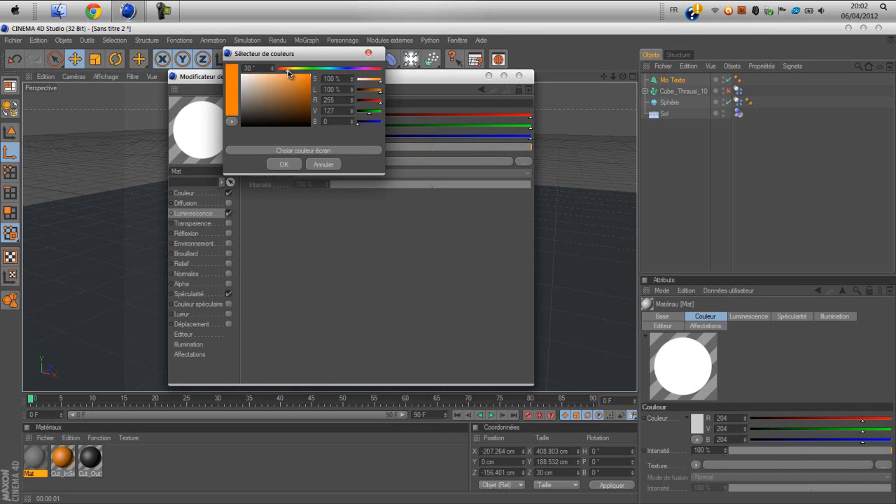
drag(289, 69, 292, 69)
click(286, 70)
click(284, 164)
Step: Set the new material's Couleur channel to orange with RGB 255, 97, 0
click(217, 194)
click(300, 120)
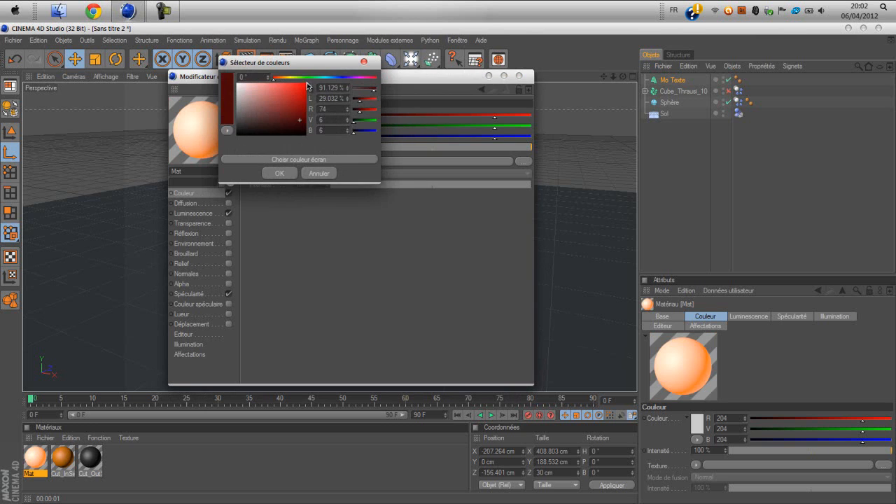
click(281, 78)
click(305, 84)
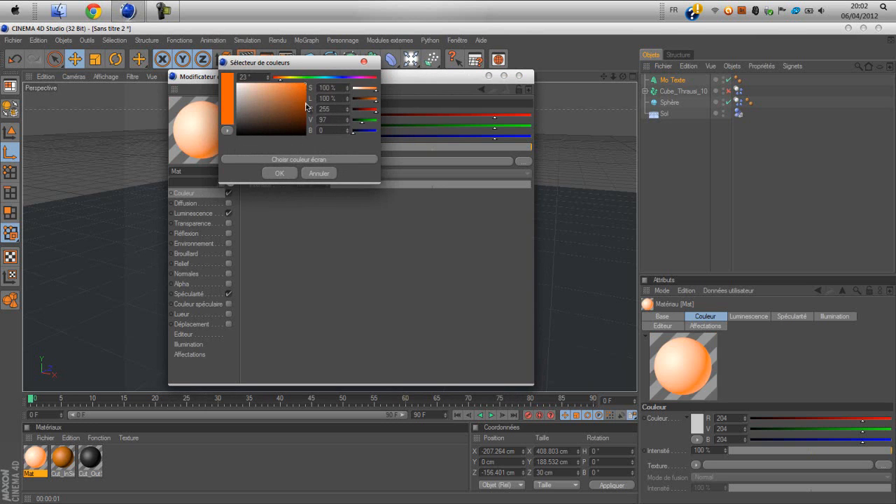
click(281, 173)
Step: Apply the orange material to the Tuto text and render the active view
click(60, 454)
drag(36, 461, 238, 198)
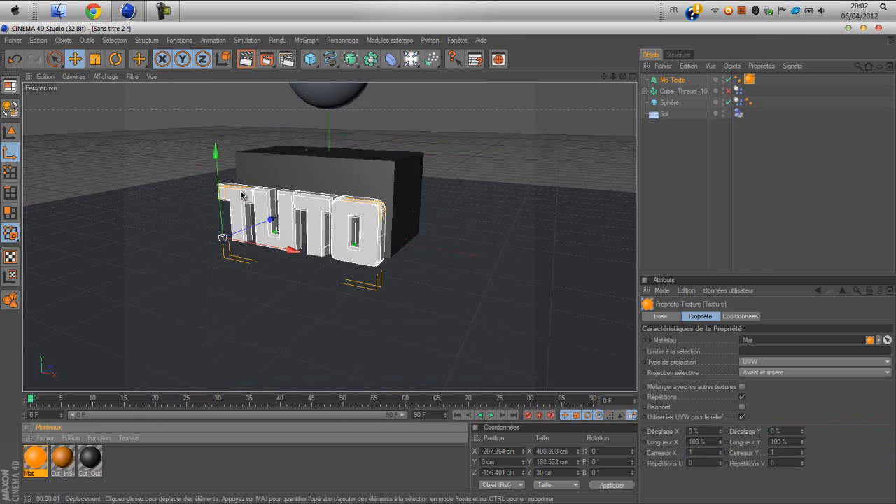
click(254, 63)
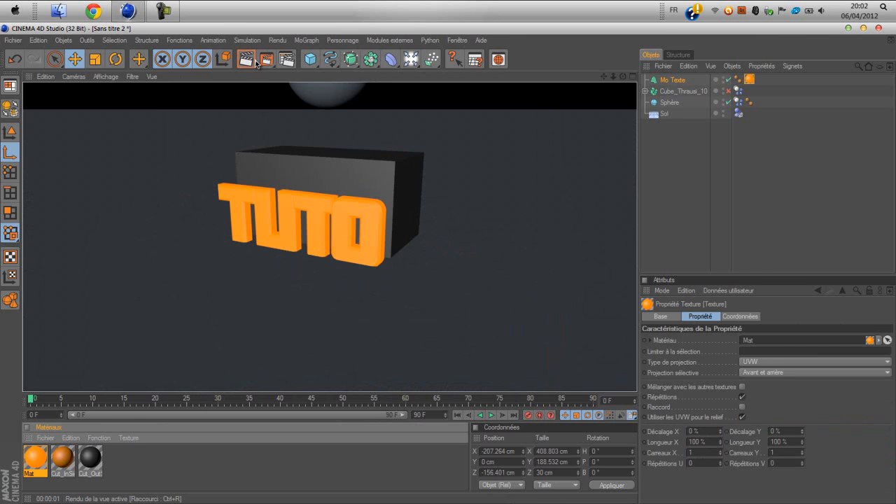
Step: Advance the simulation to frame 15, where the sphere hits the cube, and render the active view
click(490, 416)
click(491, 417)
click(500, 418)
click(499, 418)
click(499, 418)
click(499, 418)
click(499, 418)
click(500, 418)
click(500, 418)
click(500, 418)
click(500, 418)
click(500, 418)
click(500, 418)
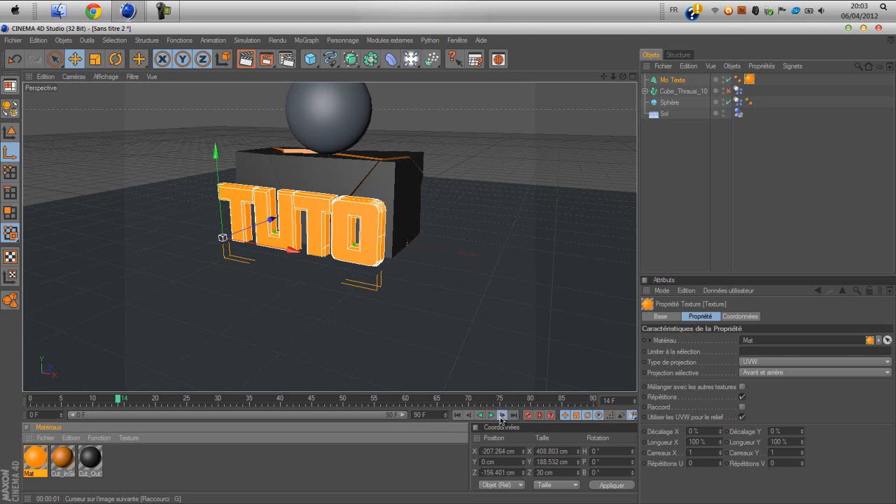
click(499, 418)
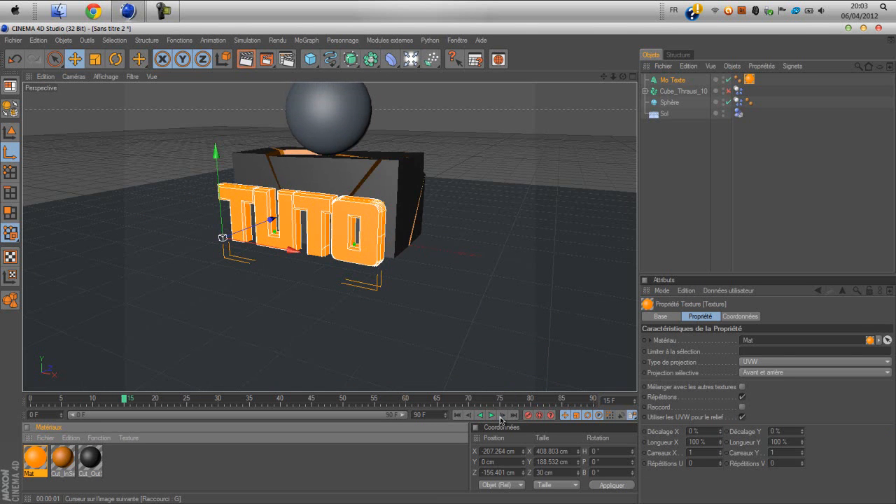
click(252, 65)
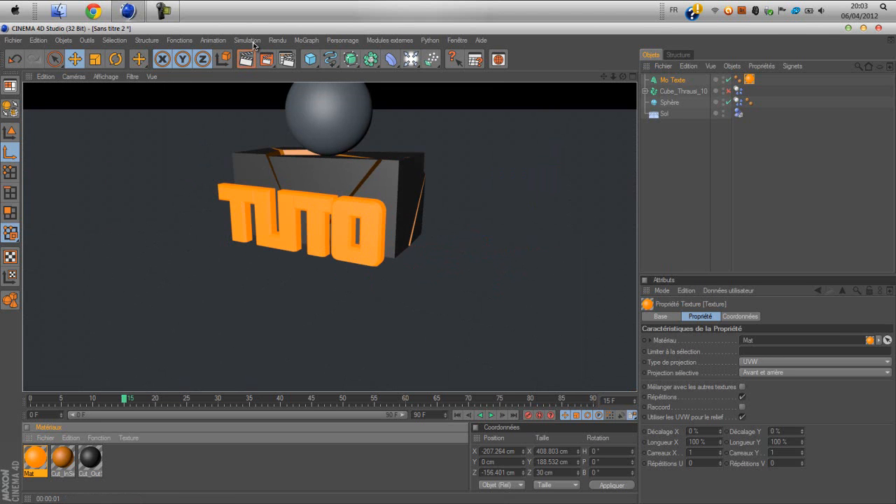
Step: Render a closer view of the Tuto text and the cracking cube
drag(621, 80, 520, 150)
drag(604, 83, 454, 268)
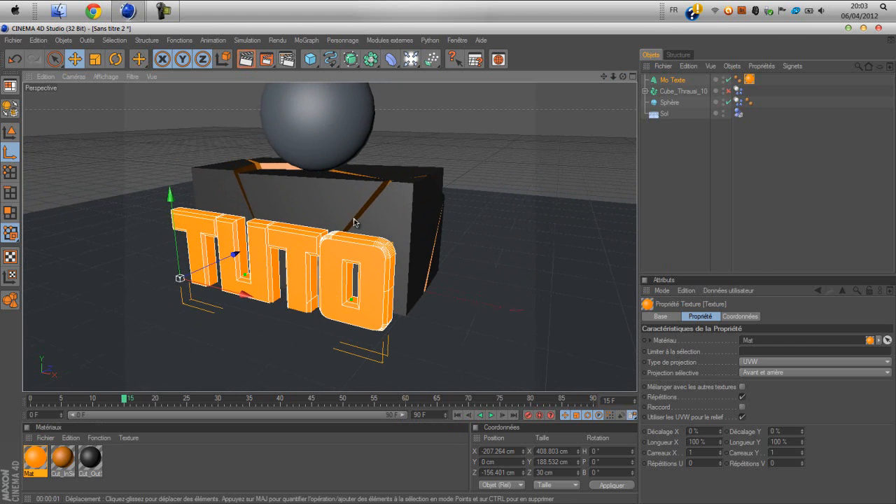
click(246, 62)
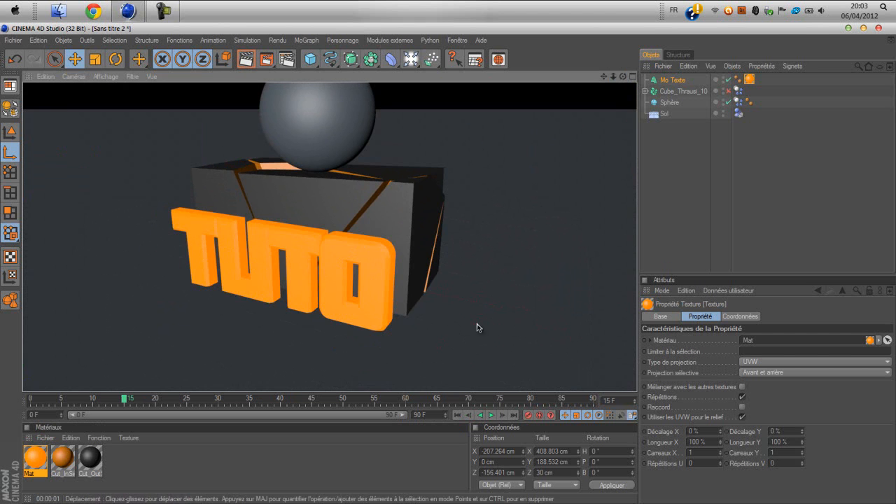
click(353, 478)
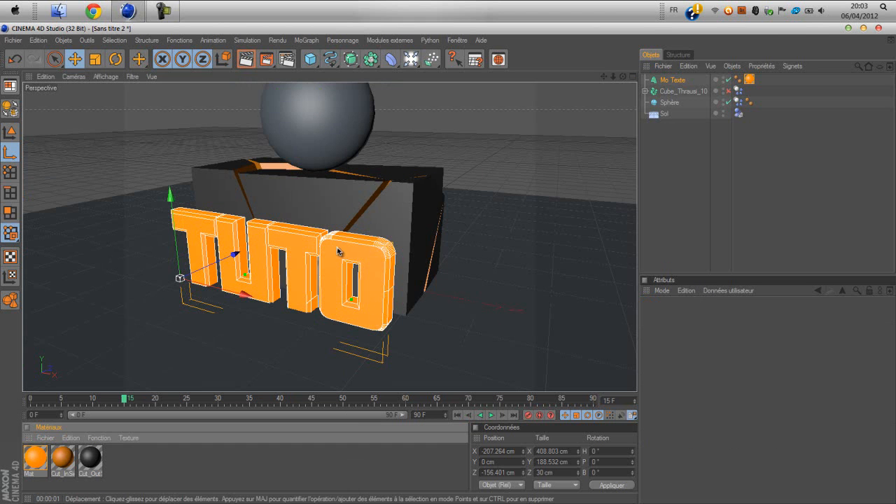
Step: Create a second material for the sphere with its Couleur channel set to black, RGB 0, 0, 0
click(309, 91)
double_click(175, 482)
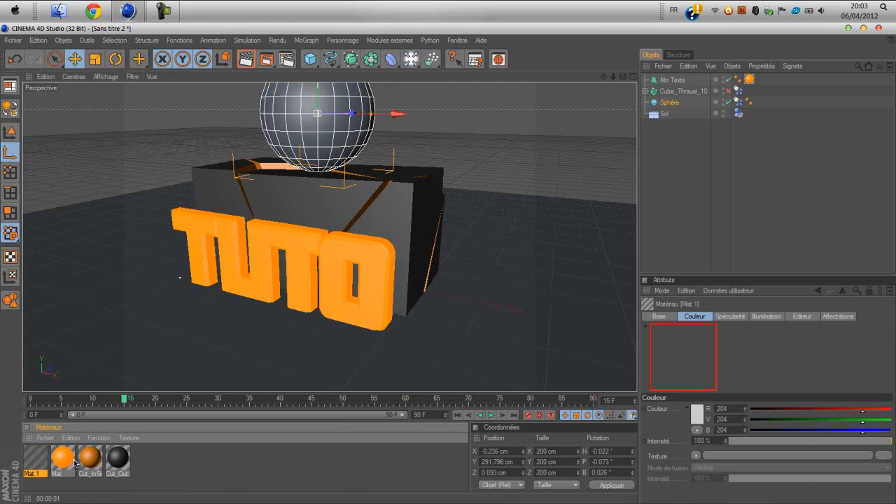
double_click(35, 456)
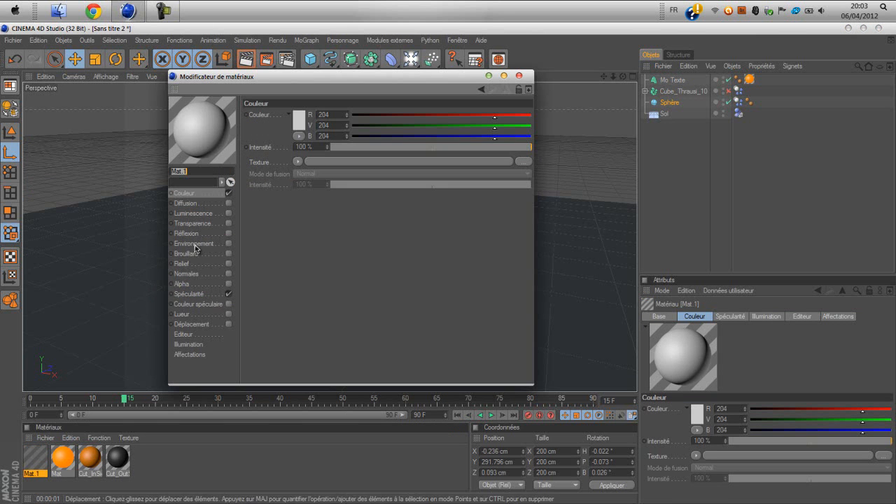
click(207, 204)
click(216, 214)
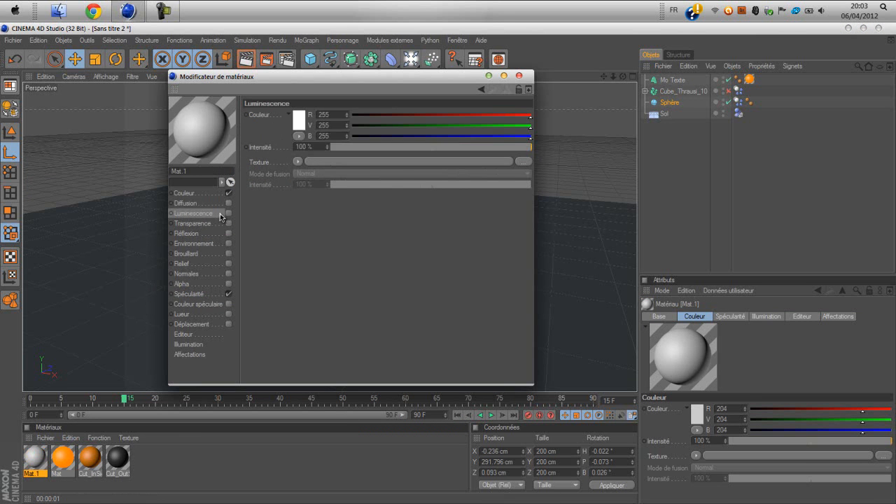
click(199, 192)
click(300, 120)
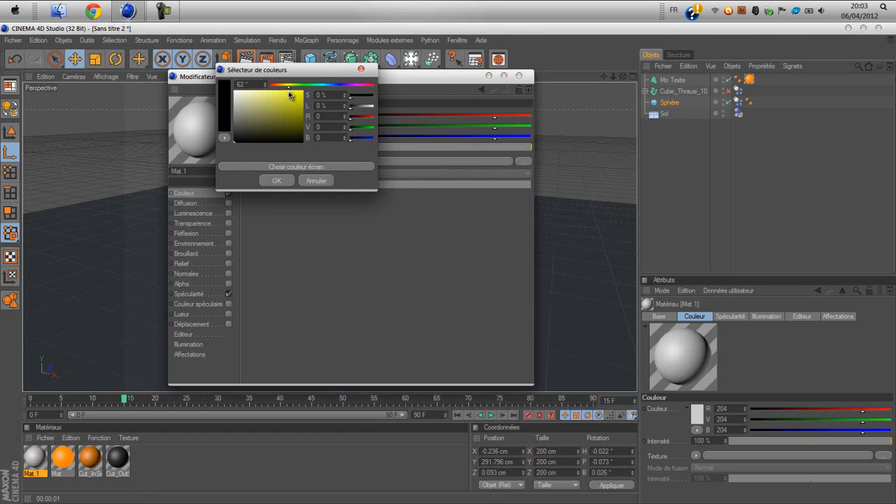
drag(242, 115, 198, 86)
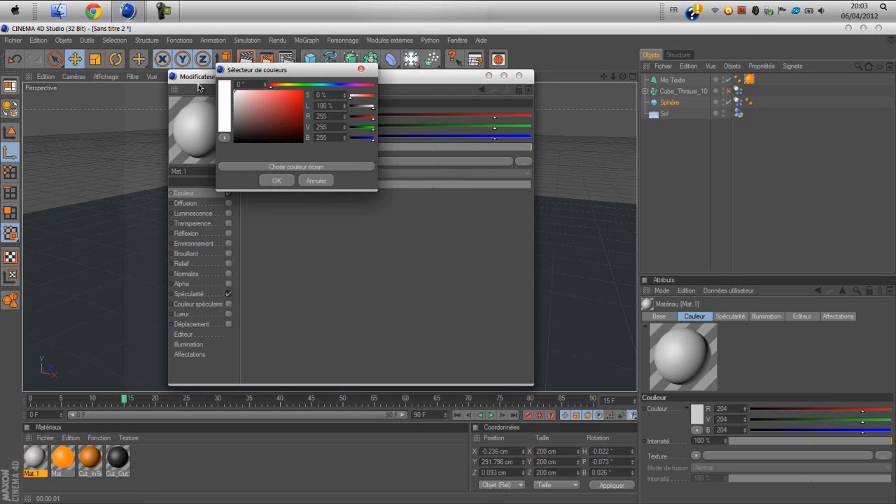
drag(272, 131, 286, 161)
click(277, 181)
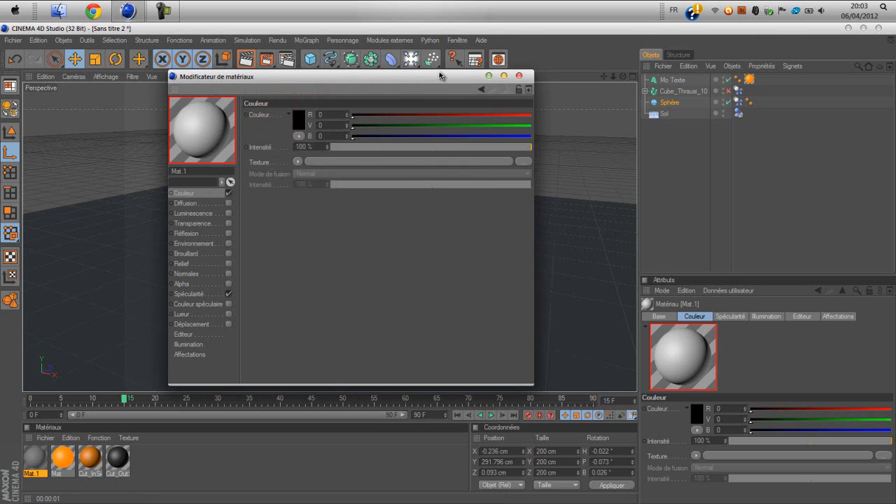
click(518, 76)
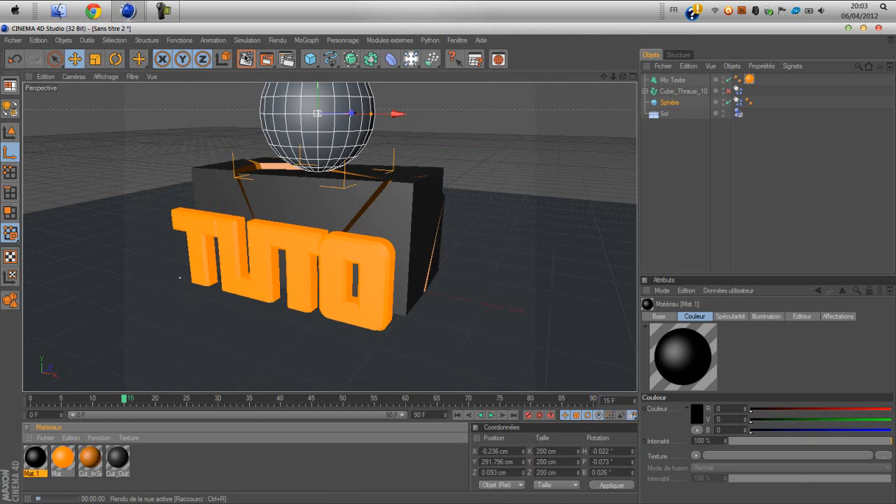
Step: Apply the black material to the sphere and render the active view
click(245, 59)
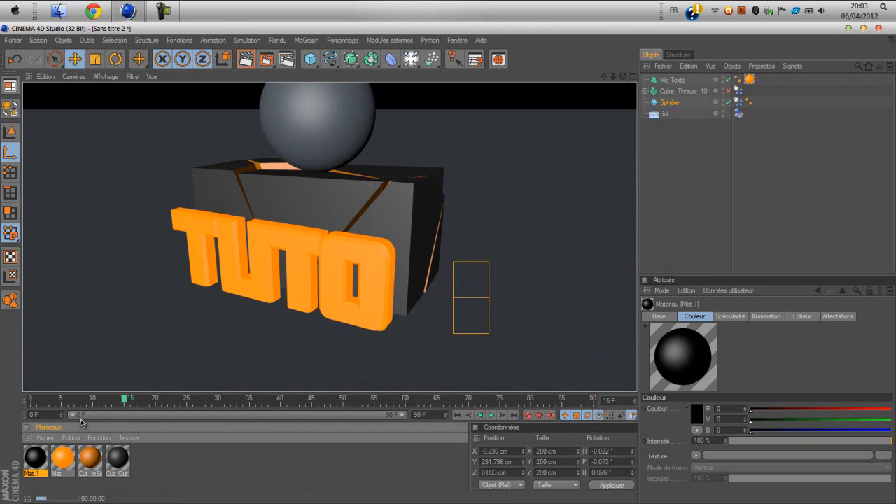
drag(34, 458, 316, 106)
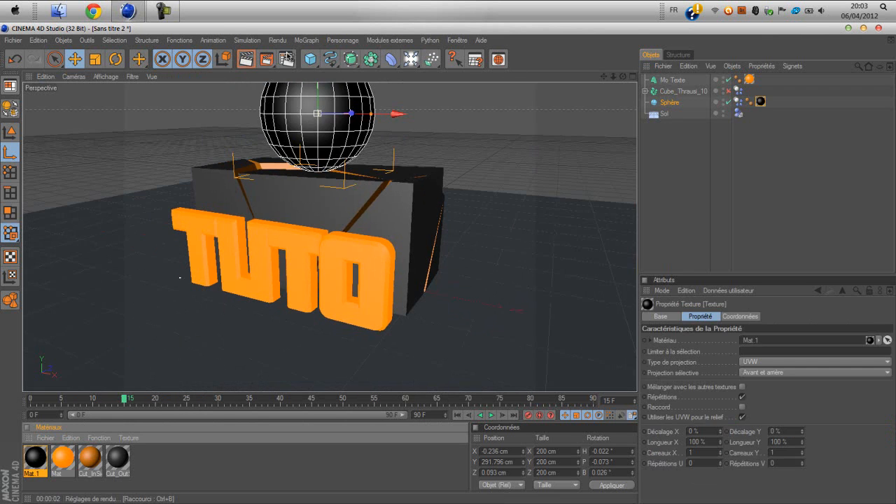
click(246, 60)
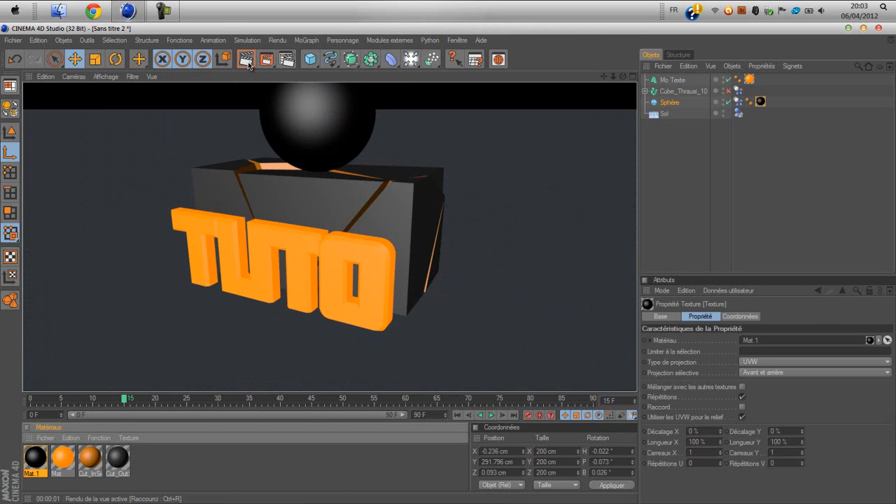
click(285, 91)
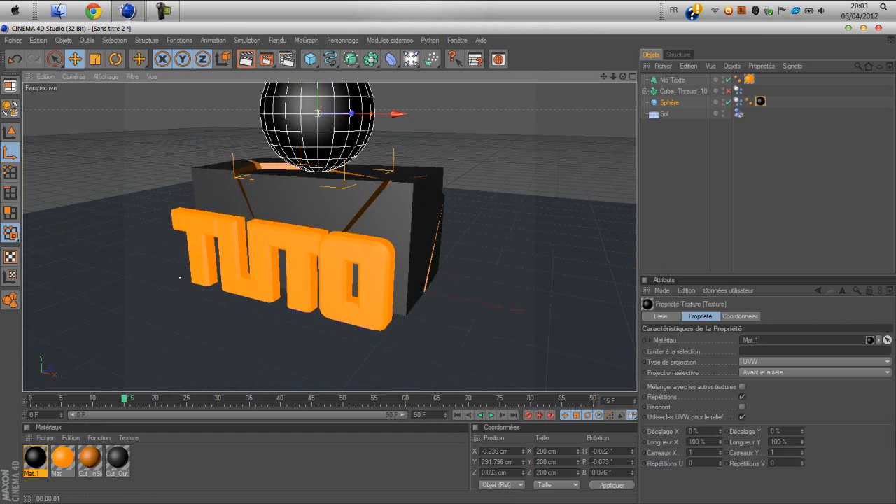
Step: Enable Réflexion on the black sphere material at 19 % intensity and render the active view
double_click(37, 465)
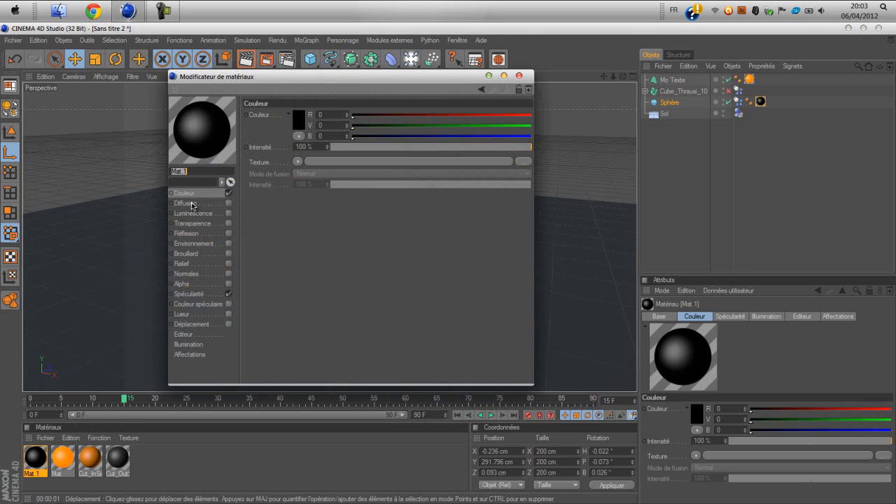
click(228, 234)
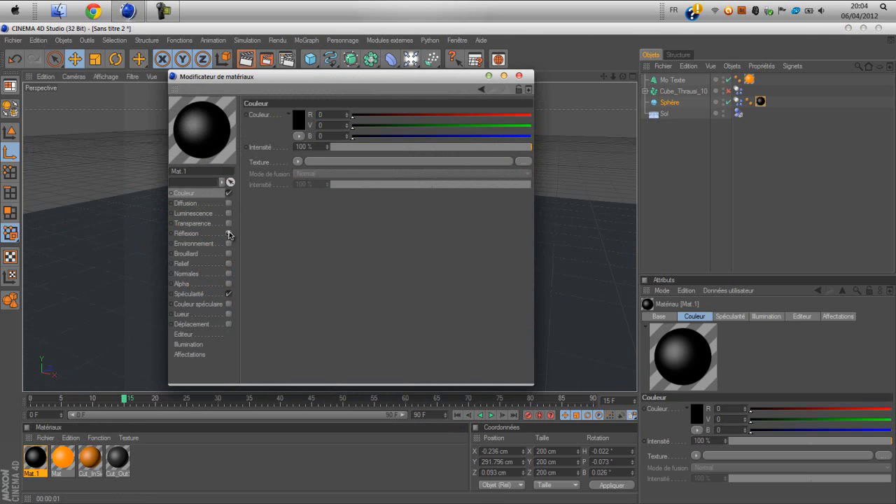
click(372, 148)
click(378, 147)
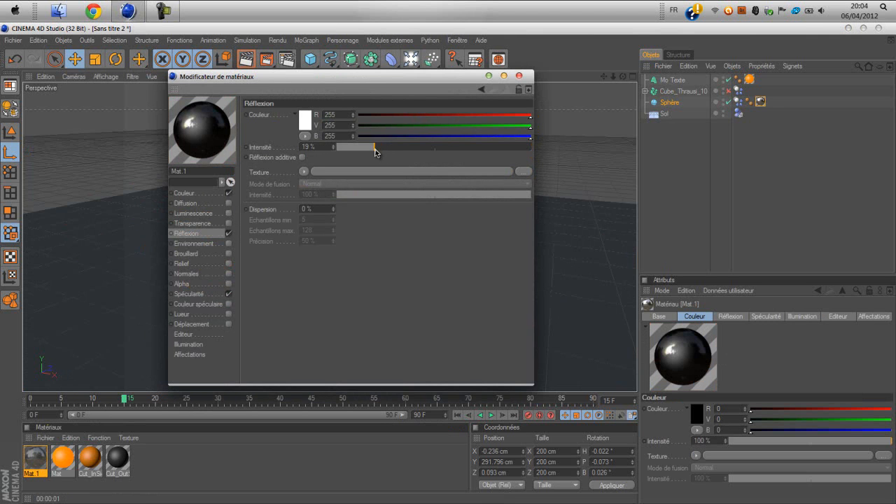
click(519, 76)
click(256, 67)
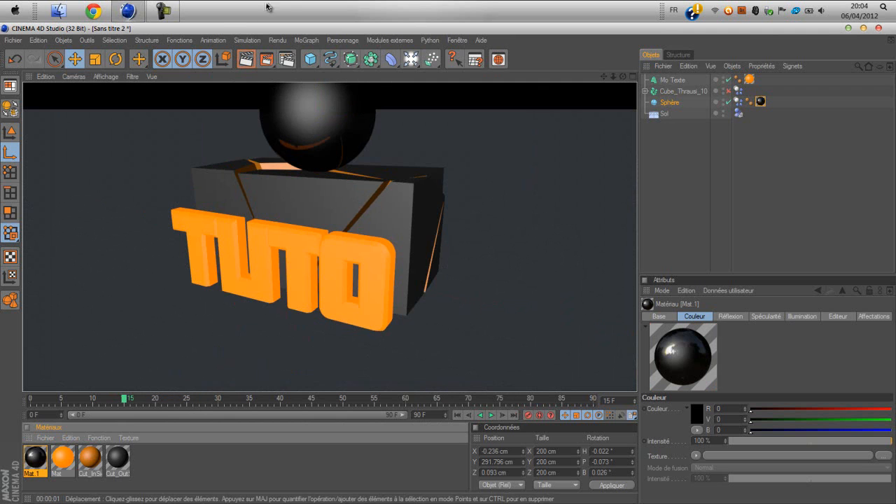
Step: Set the render output size to 1600 × 900 pixels
click(286, 59)
click(103, 63)
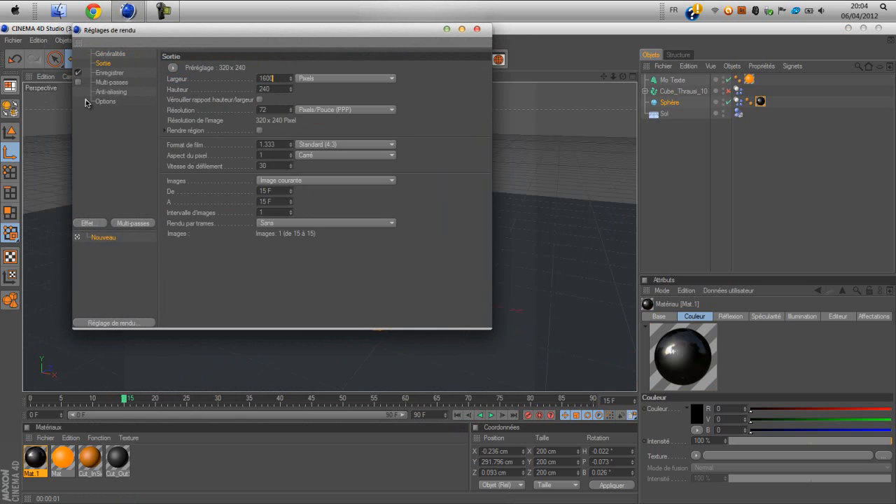
key(Tab)
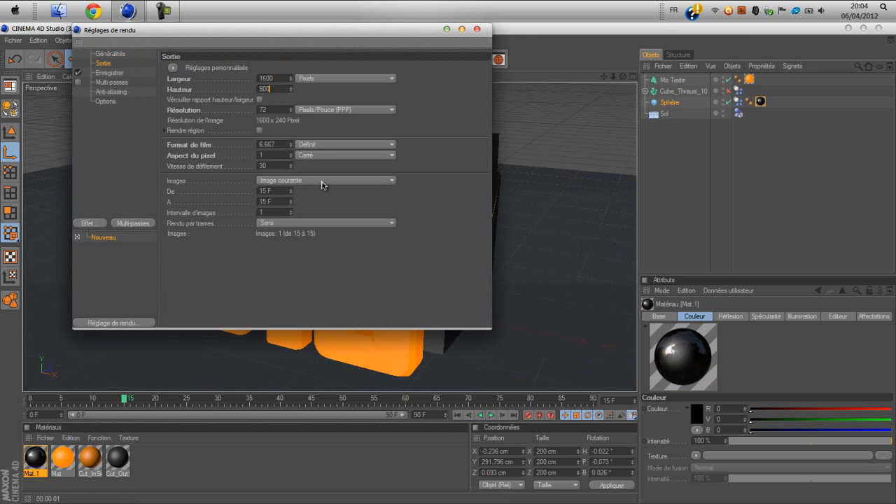
Step: Set the render anti-aliasing to Au mieux with a minimum level of 2x2, and close the render settings
click(109, 72)
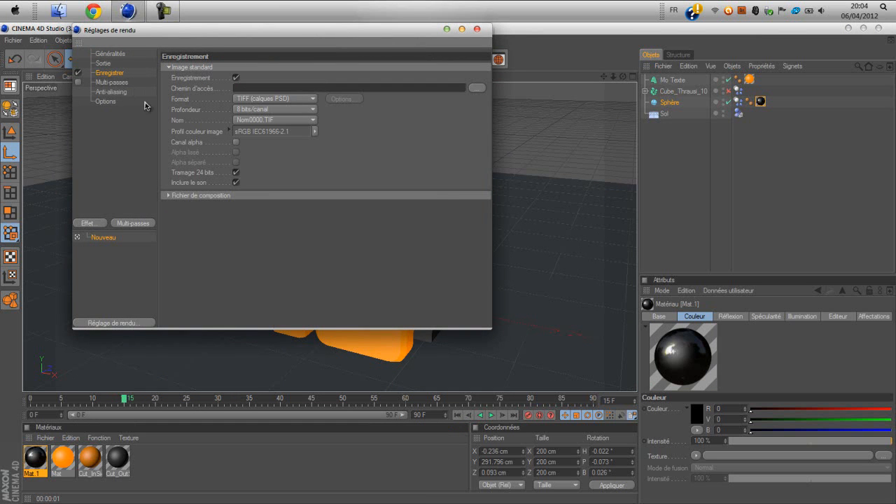
click(112, 83)
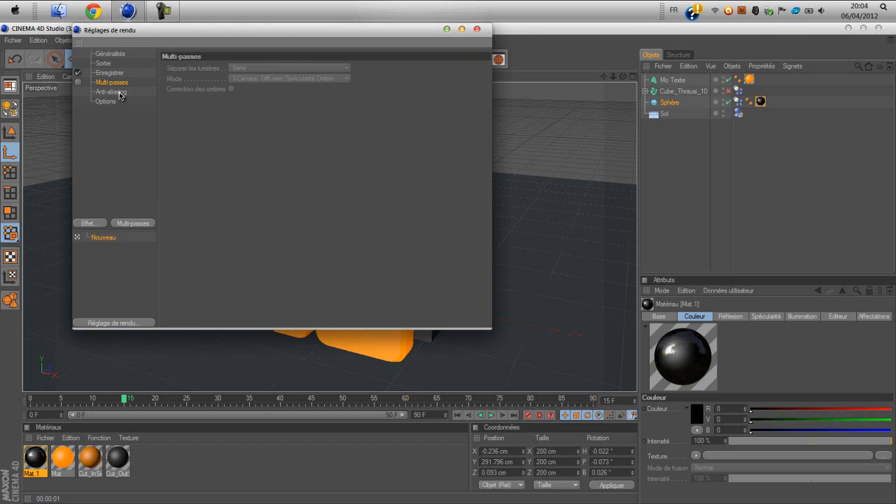
click(118, 94)
click(273, 69)
click(264, 101)
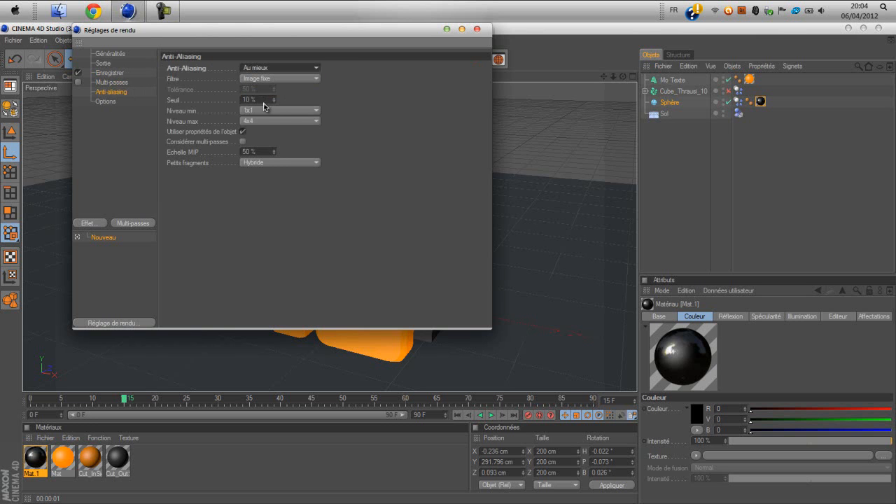
click(277, 110)
click(258, 119)
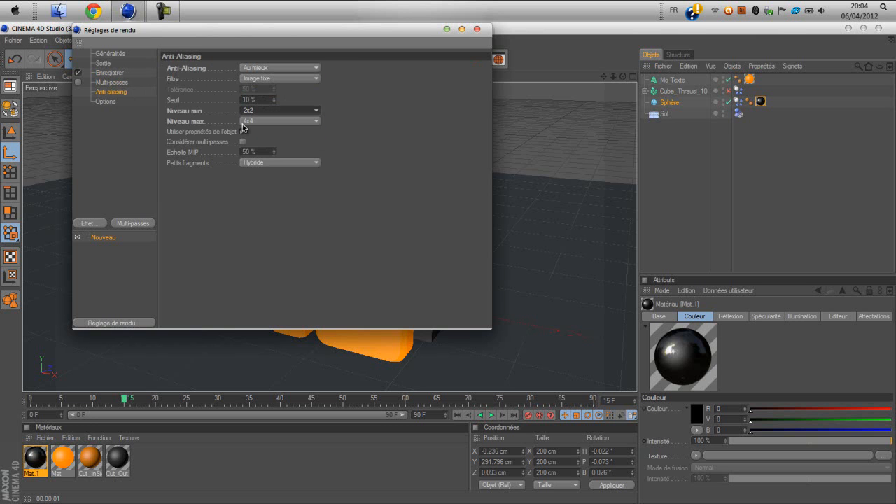
click(105, 101)
click(477, 29)
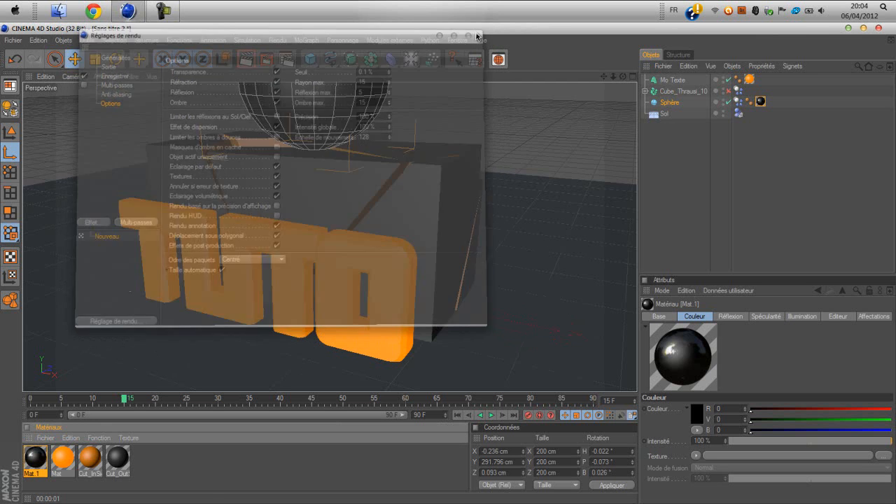
Step: Merge the Scene de Base file into the project and render the active view
click(13, 40)
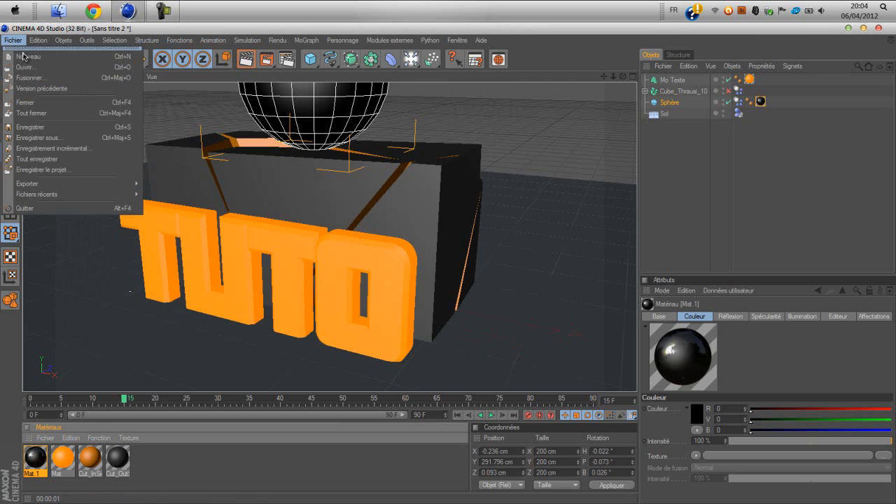
click(49, 81)
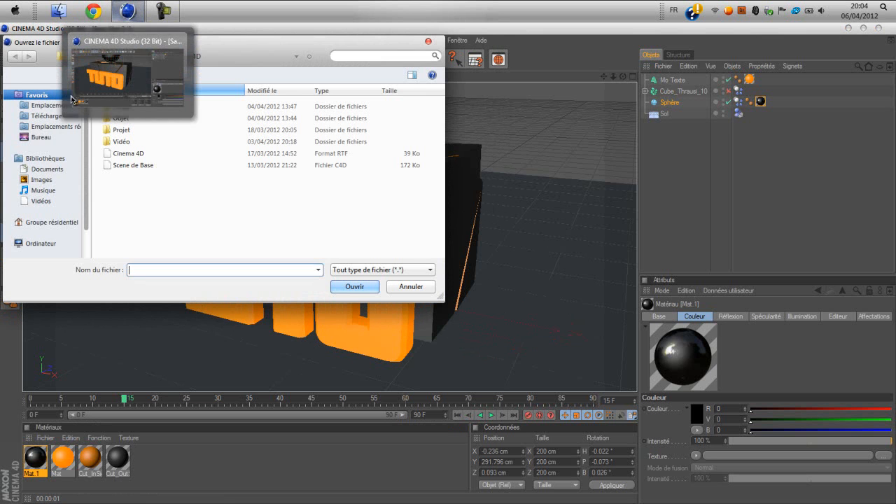
click(123, 165)
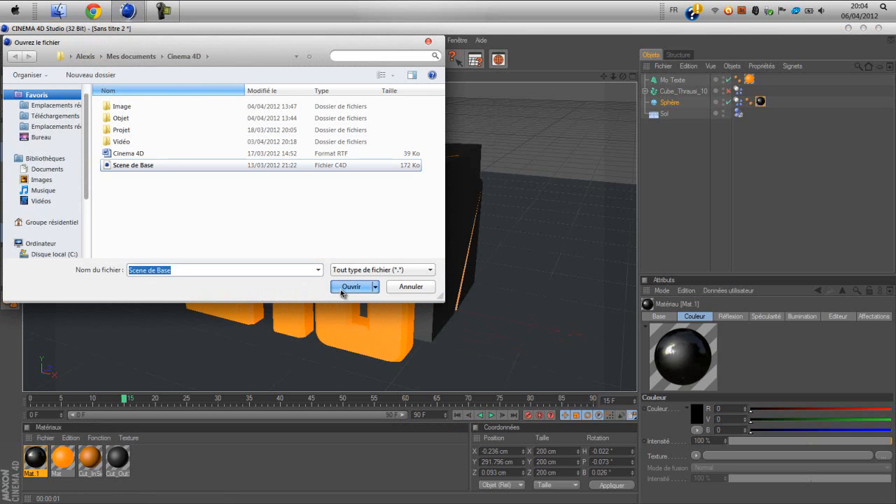
click(342, 288)
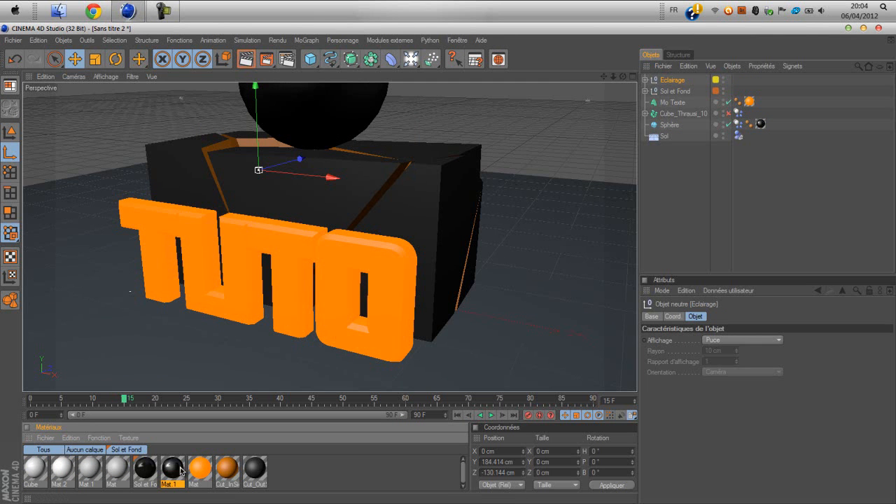
click(255, 63)
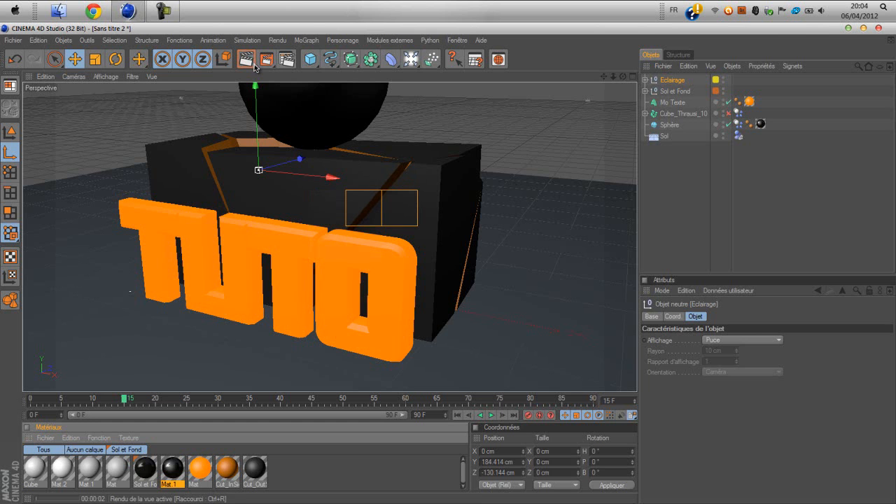
Step: Expand the Sol et Fond group and delete the original standalone Sol object that carries the dynamics tag
click(694, 74)
click(674, 91)
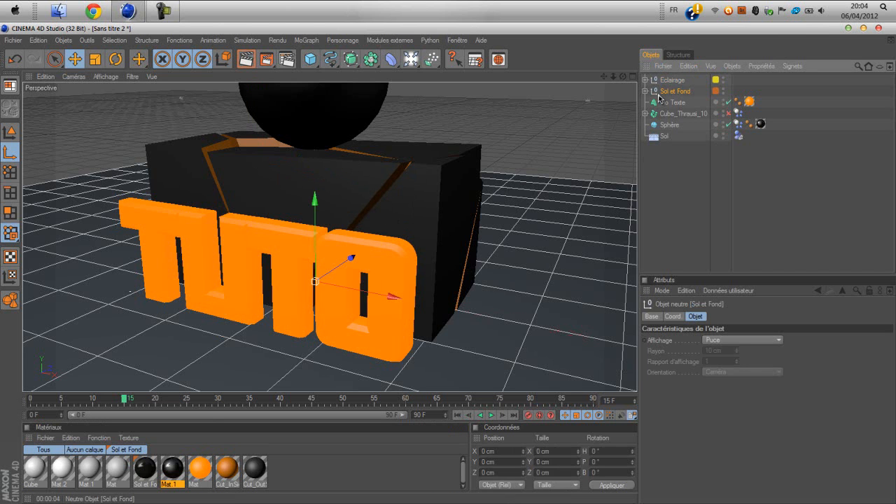
click(647, 97)
click(645, 91)
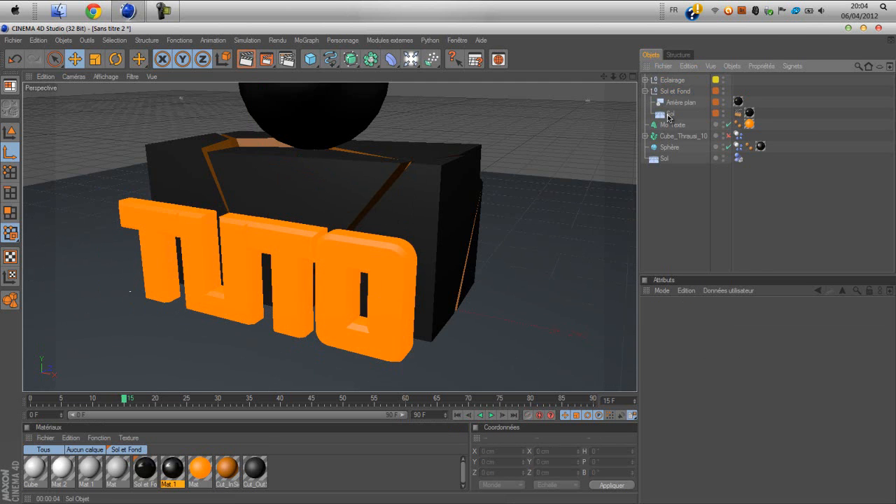
click(673, 114)
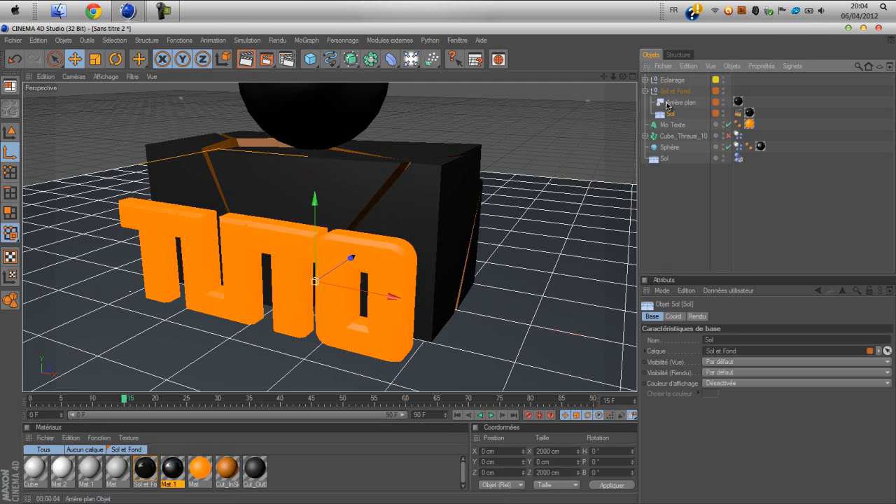
click(675, 103)
click(666, 164)
click(667, 160)
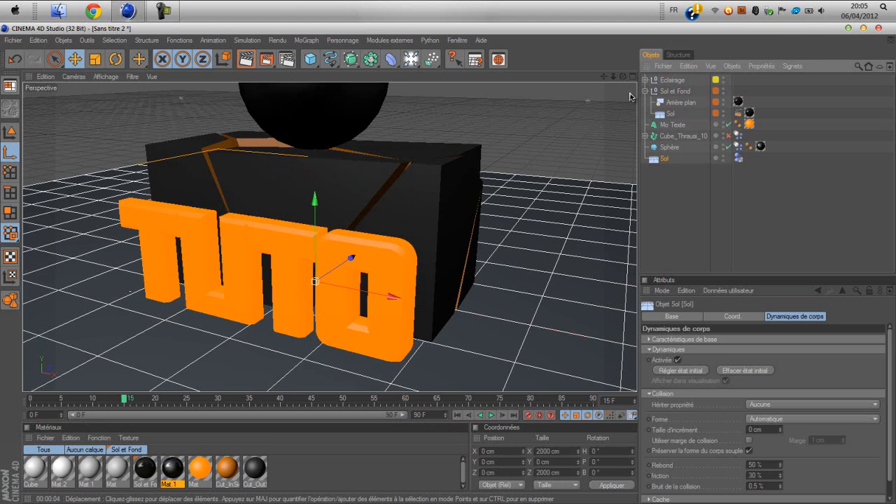
key(Delete)
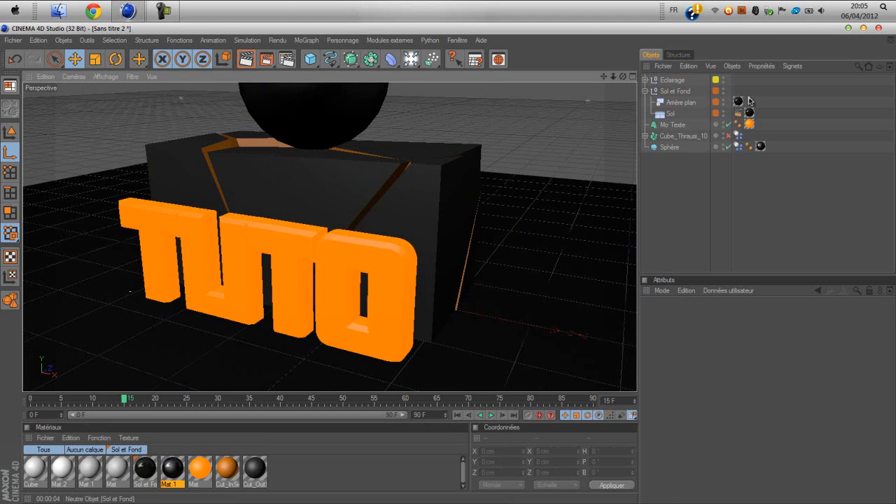
Step: Add a collider dynamics body tag to the Sol object inside the Sol et Fond group
click(669, 113)
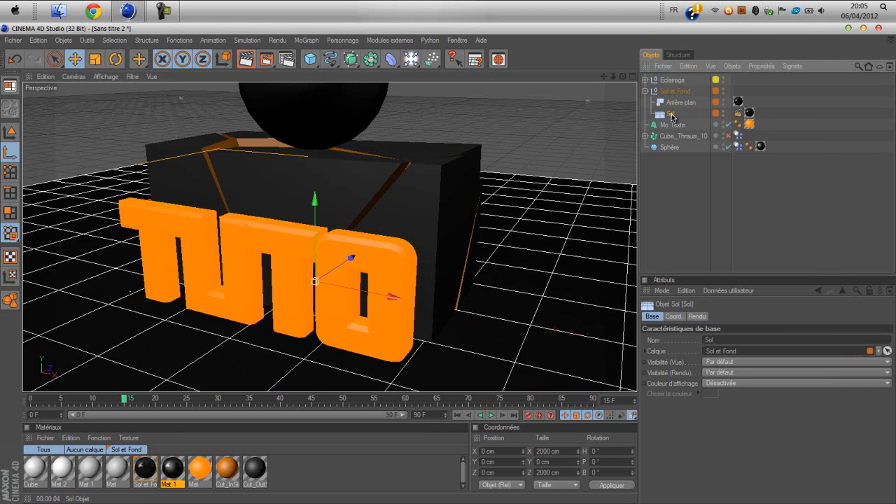
right_click(671, 114)
mouse_move(717, 145)
click(834, 143)
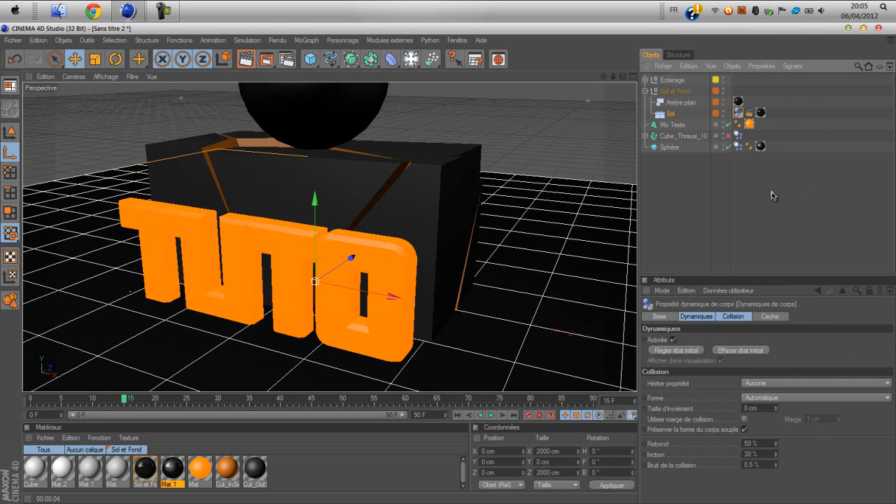
Step: Deselect the floor and render the scene in the Visualiseur, moving its window toward the centre
click(726, 214)
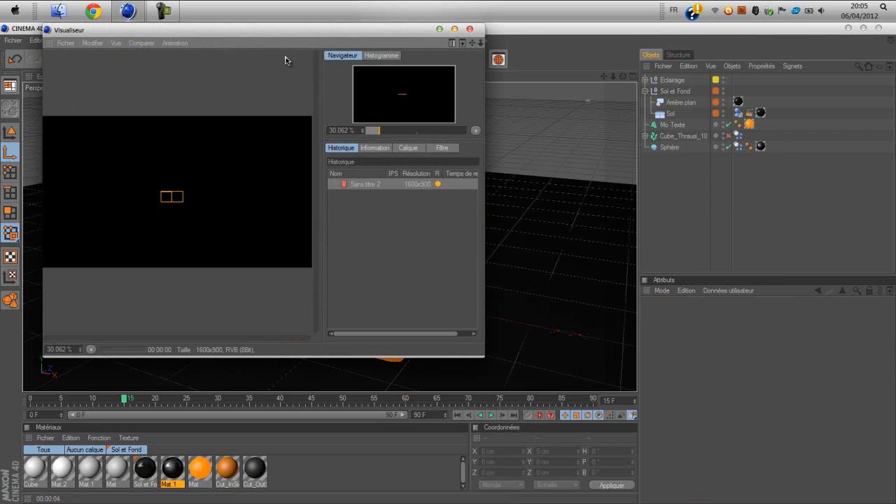
drag(464, 57, 501, 55)
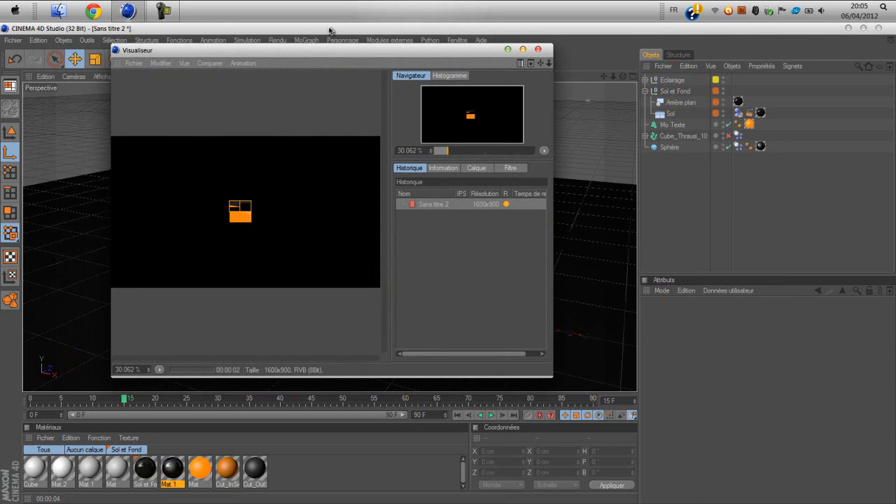
click(165, 12)
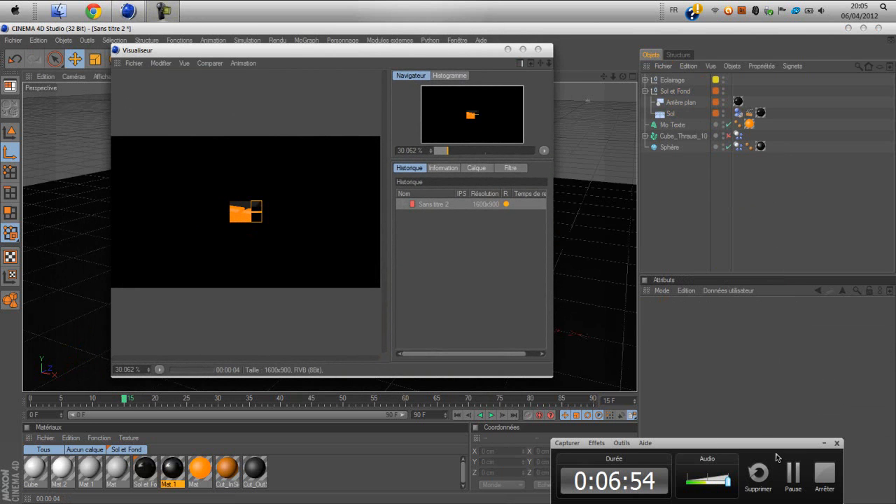
drag(780, 452, 800, 435)
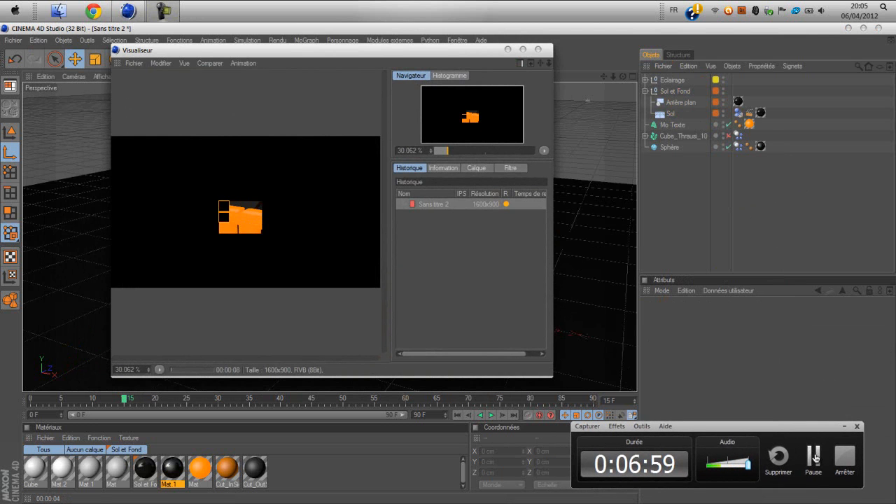
click(814, 456)
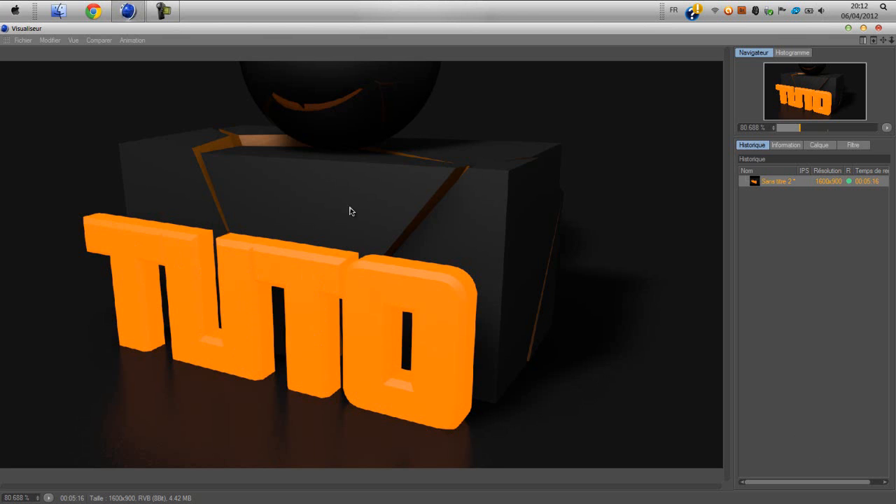
Step: Minimize the Visualiseur and the project, and open the saved render Sans titre 2 from the desktop
click(848, 28)
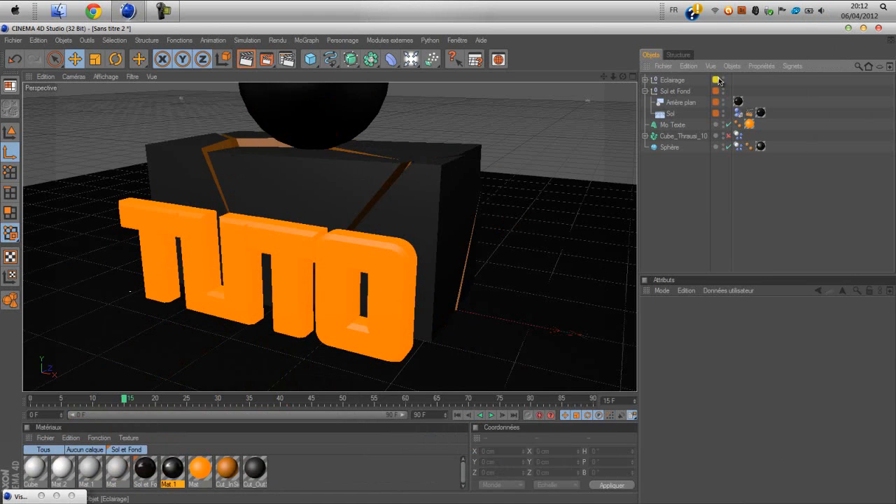
click(848, 28)
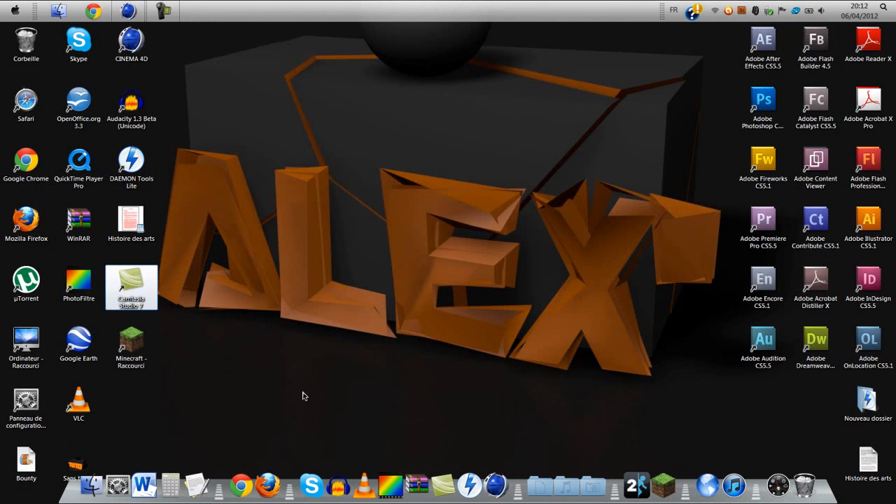
drag(76, 464, 333, 227)
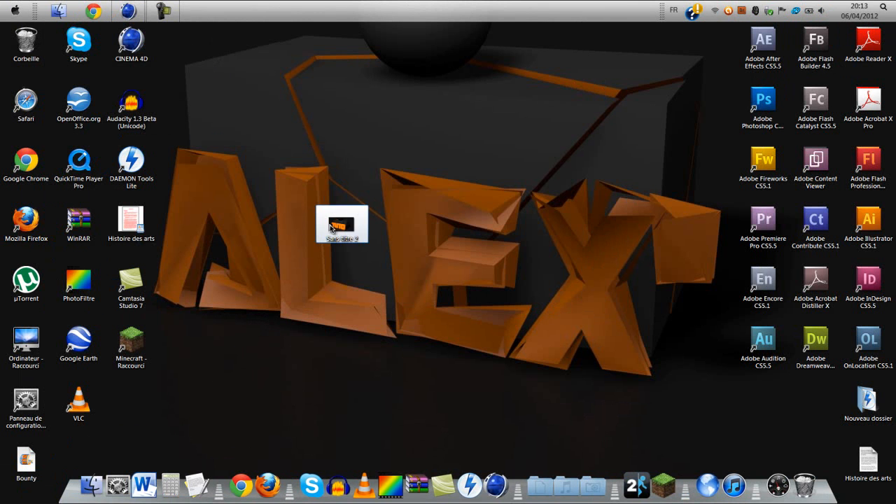
double_click(335, 226)
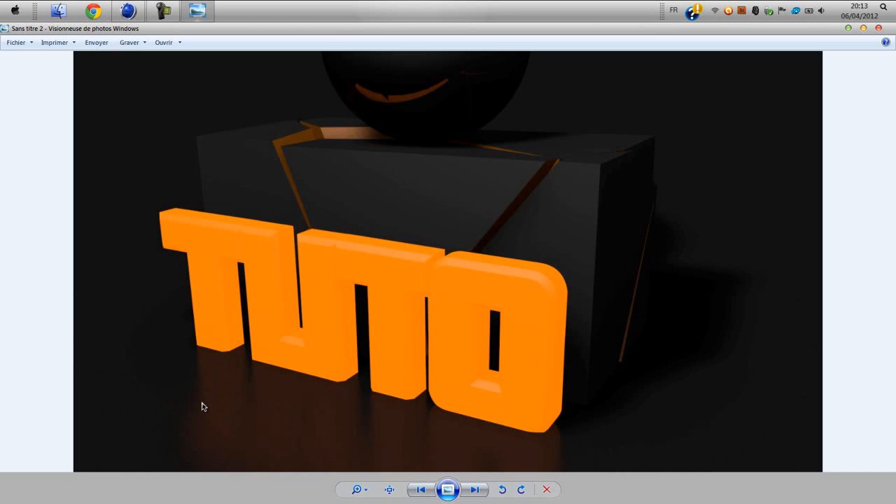
Step: Close the image viewer and delete the Sans titre 2 image from the desktop
click(879, 28)
drag(462, 196, 319, 248)
key(Delete)
key(Return)
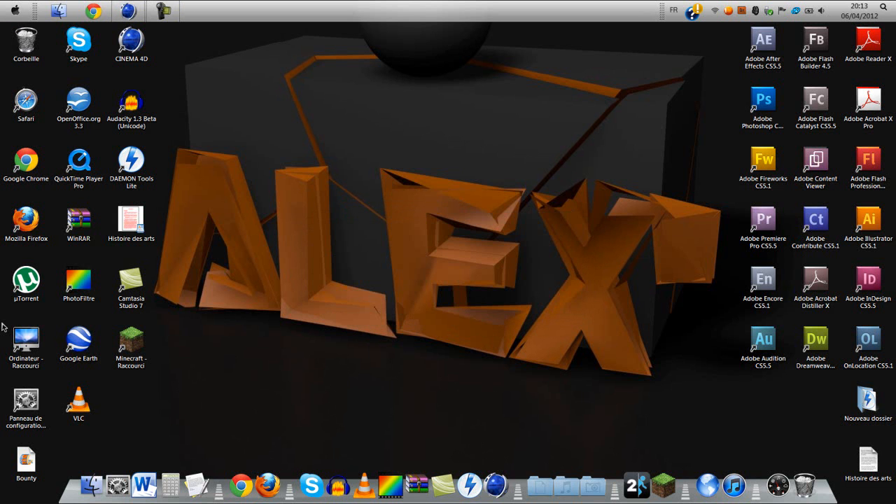
click(164, 8)
drag(712, 425, 338, 369)
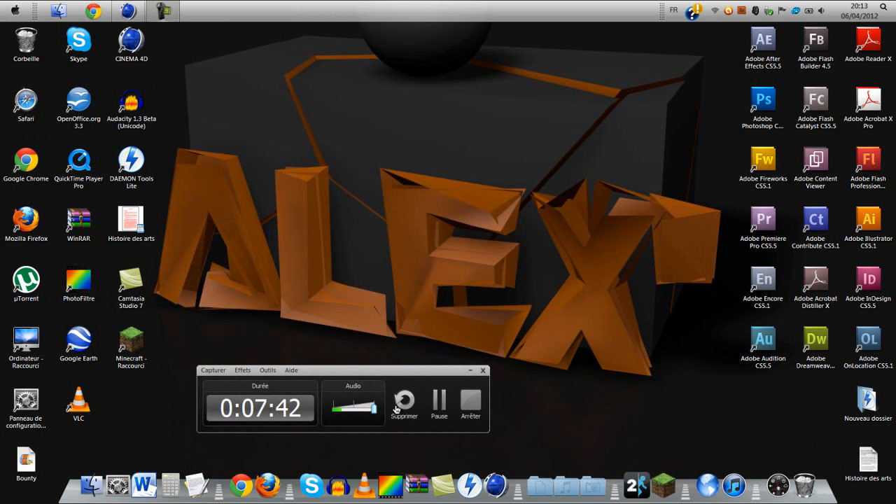